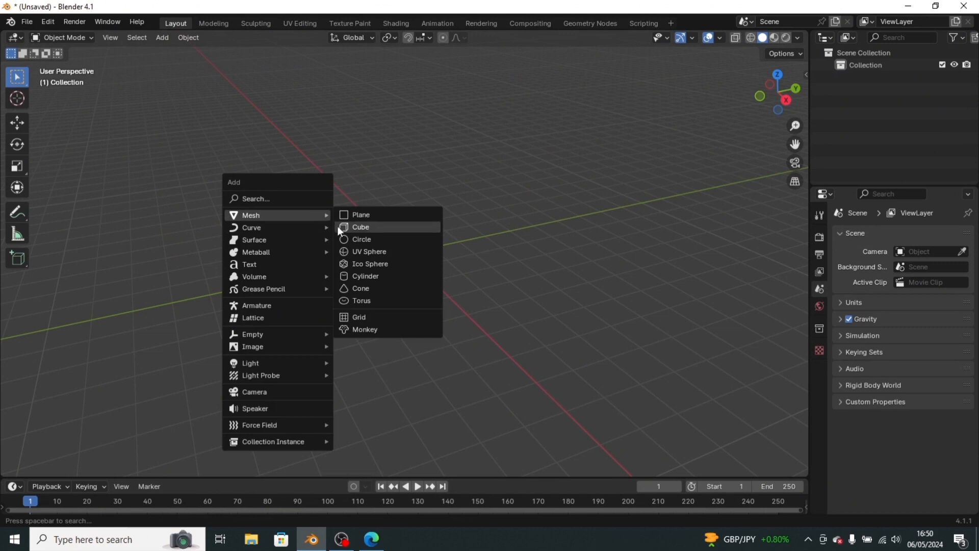
Add an ico sphere mesh with 6 subdivisions at the world origin.
click(365, 265)
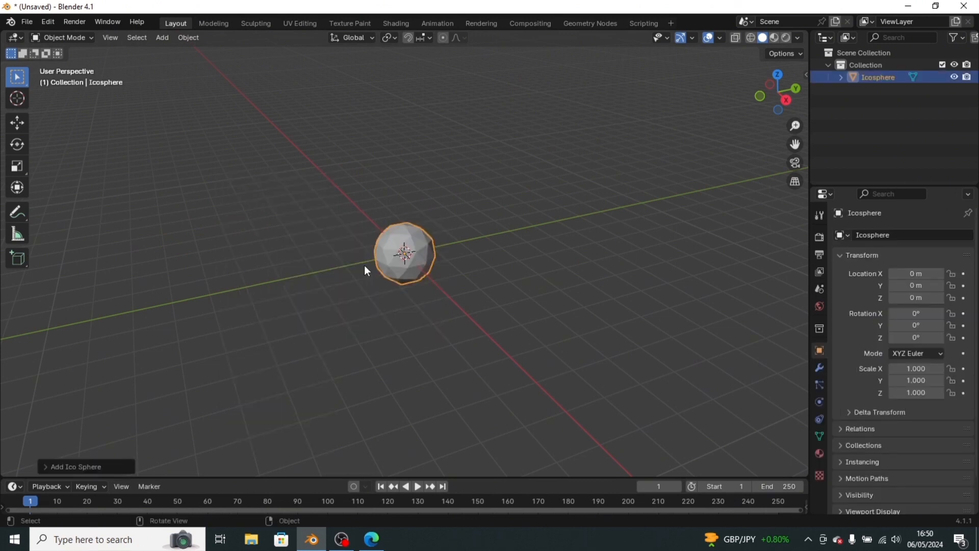
click(81, 465)
click(174, 346)
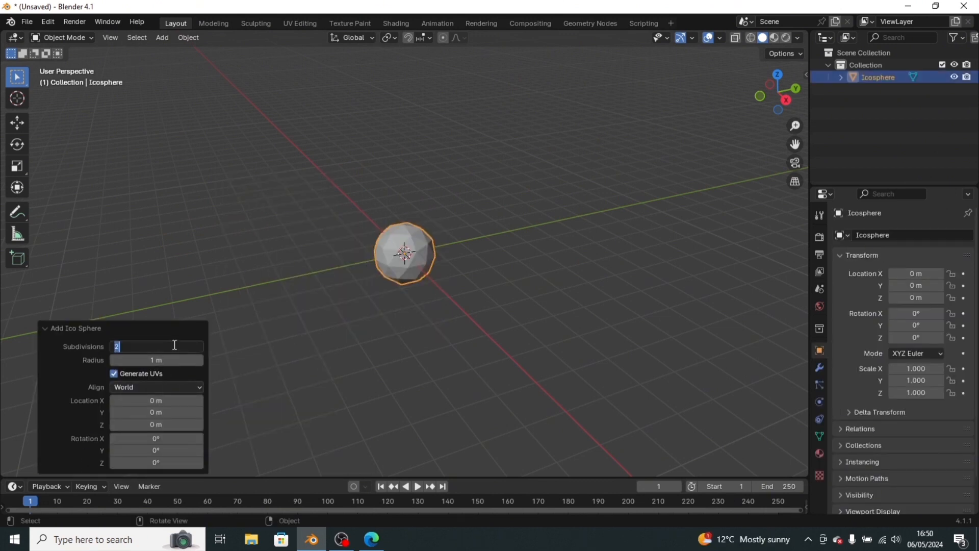
key(Return)
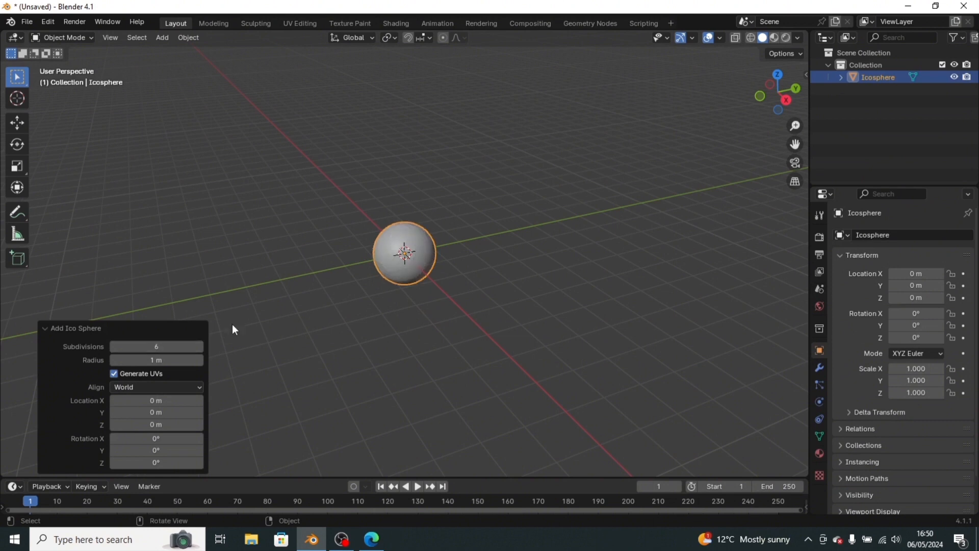
Duplicate the ico sphere in place, scale the copy down slightly, and select the original outer sphere.
click(343, 278)
scroll(378, 275, up, 5)
click(403, 283)
key(shift+d)
key(s)
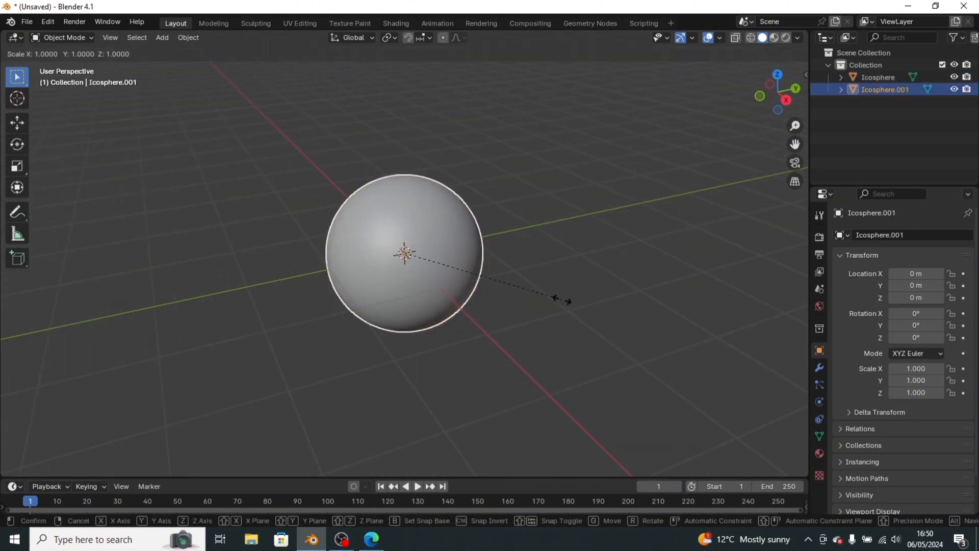
click(292, 242)
click(472, 239)
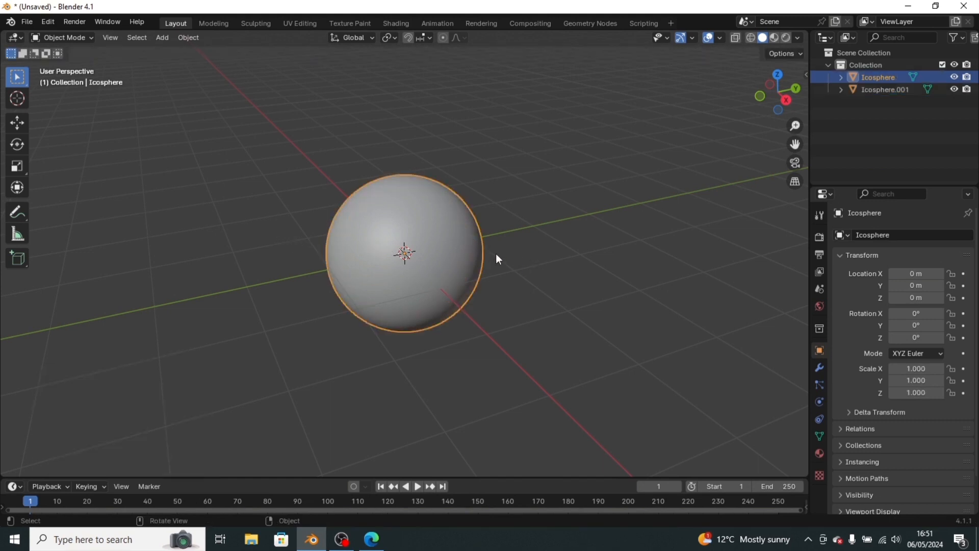
scroll(496, 253, up, 3)
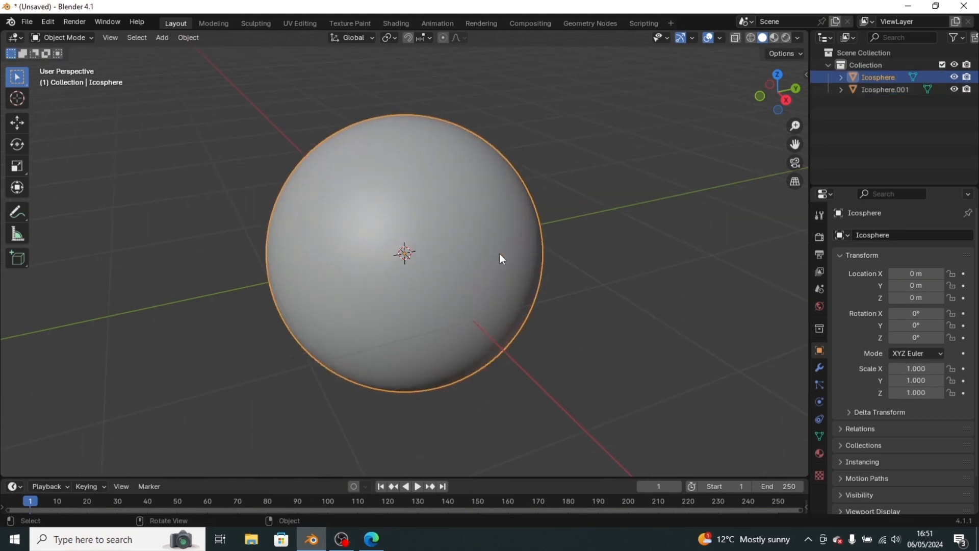
Create a geometry node tree on the outer sphere and insert a Separate Geometry node between Group Input and Group Output.
click(591, 24)
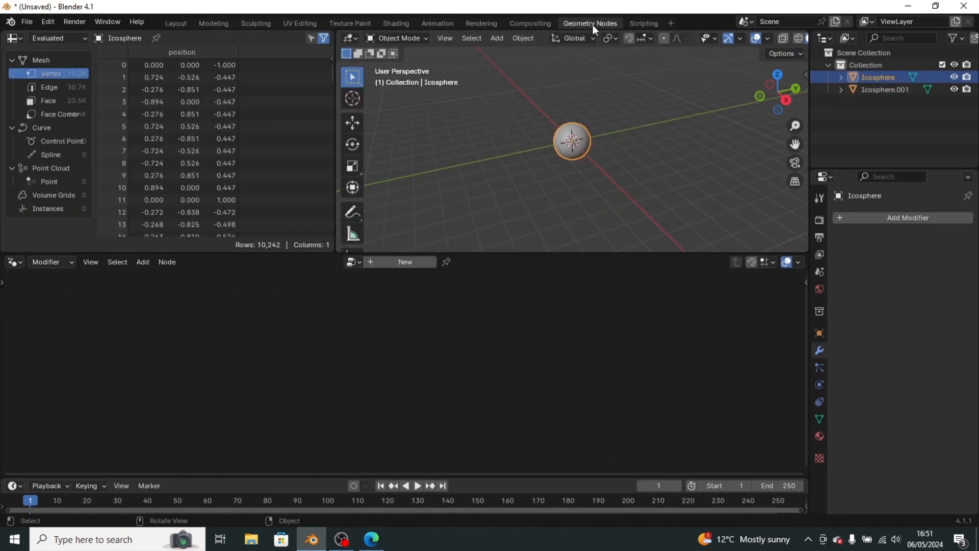
click(403, 262)
key(shift+a)
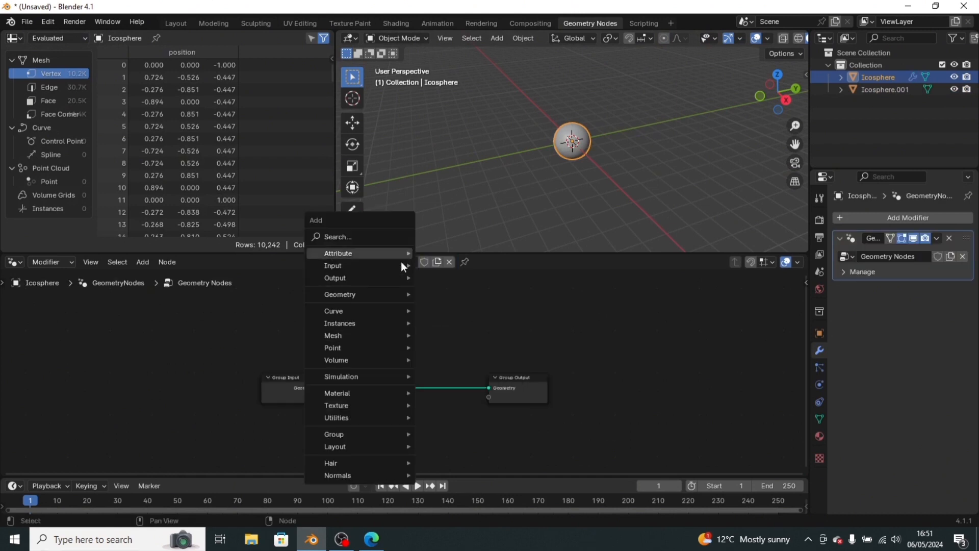
mouse_move(357, 323)
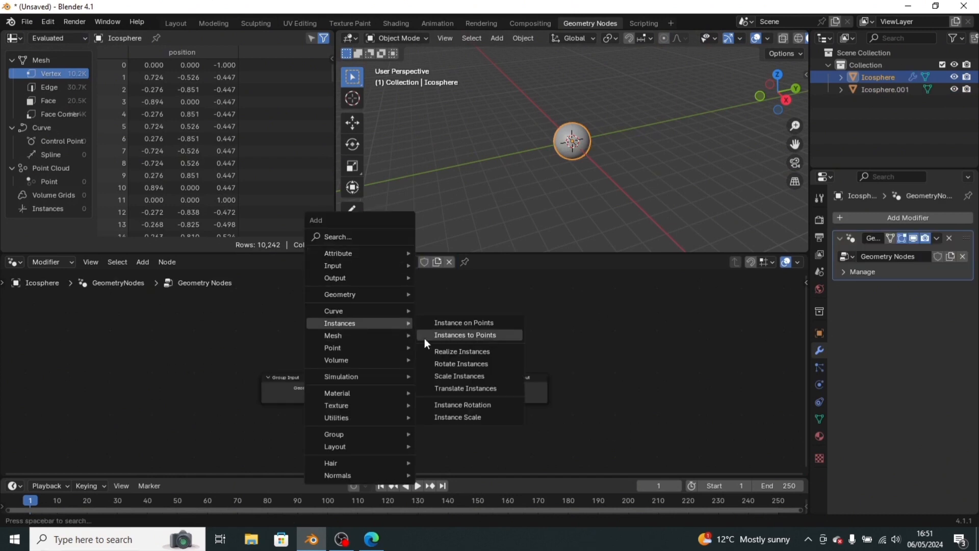
click(375, 236)
click(491, 255)
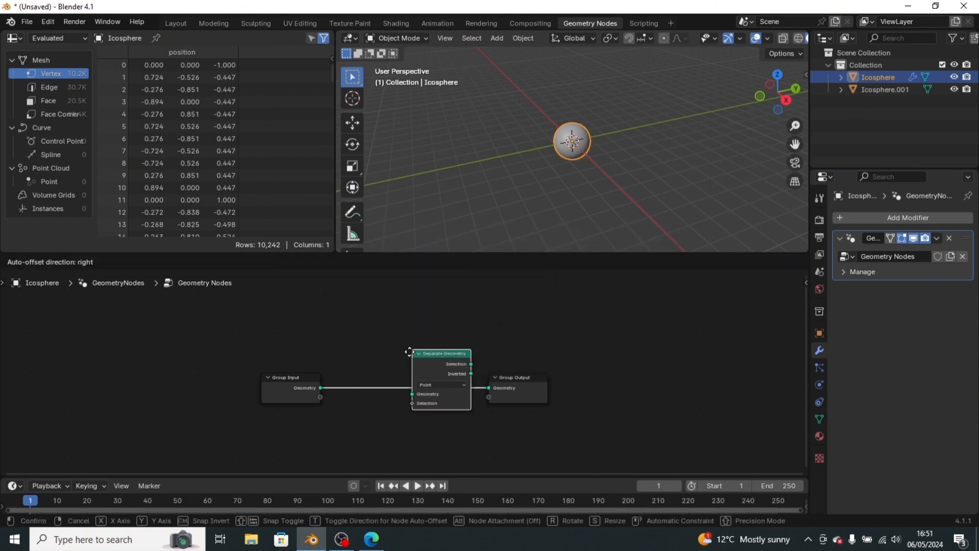
click(384, 365)
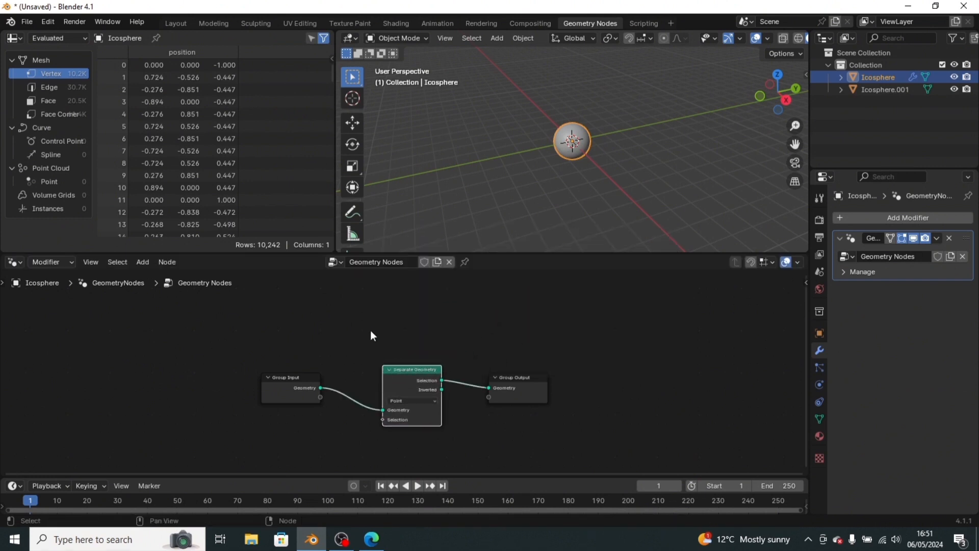
Add a Noise Texture node to the node tree, left of the Group Input node.
key(shift+a)
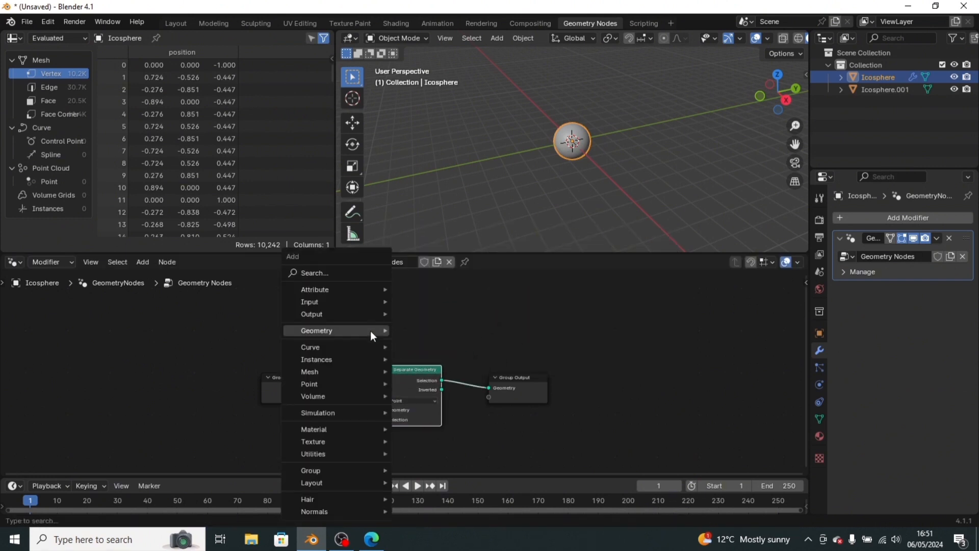
click(350, 272)
click(403, 307)
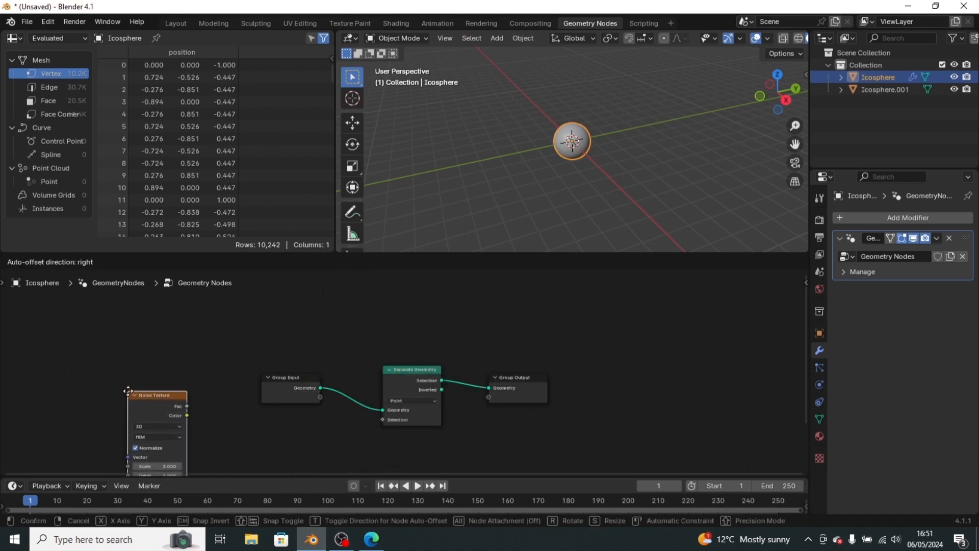
click(131, 394)
Add a Color Ramp node, linking its Color to the Separate Geometry Selection and the noise Fac to its Fac input.
key(shift+a)
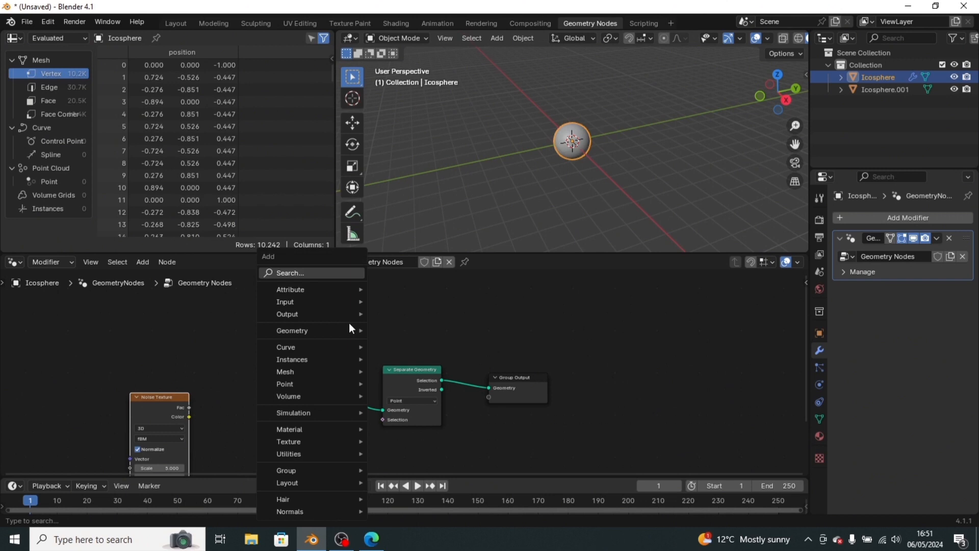
click(336, 271)
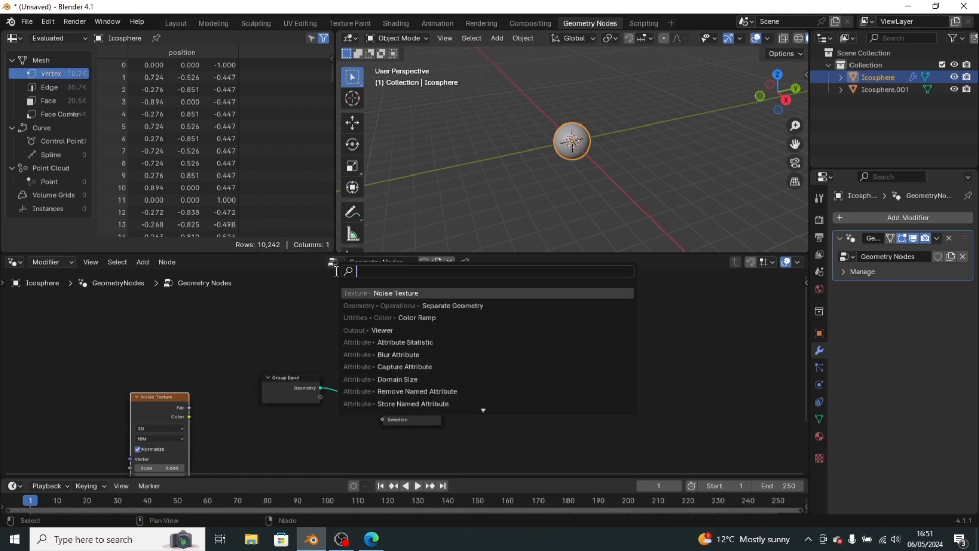
click(403, 317)
click(209, 426)
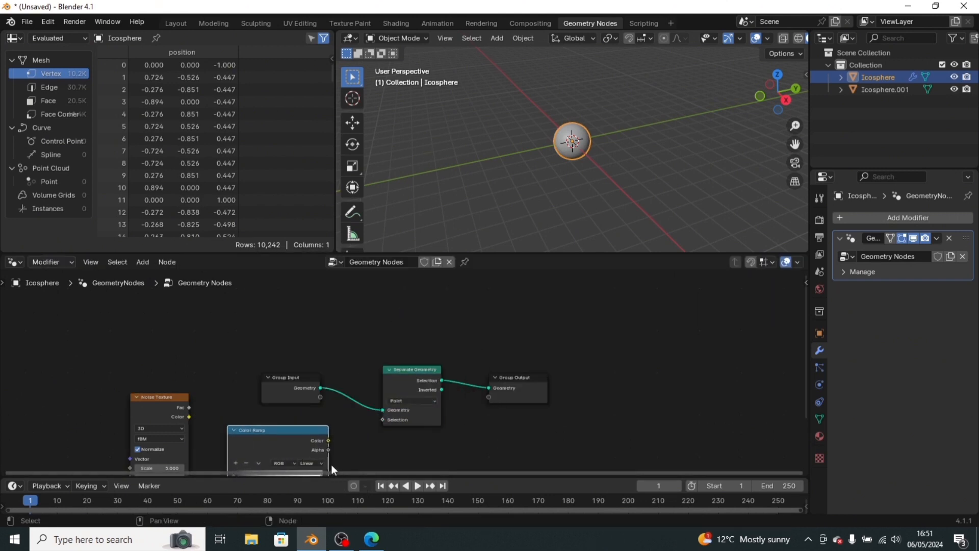
drag(330, 440, 382, 420)
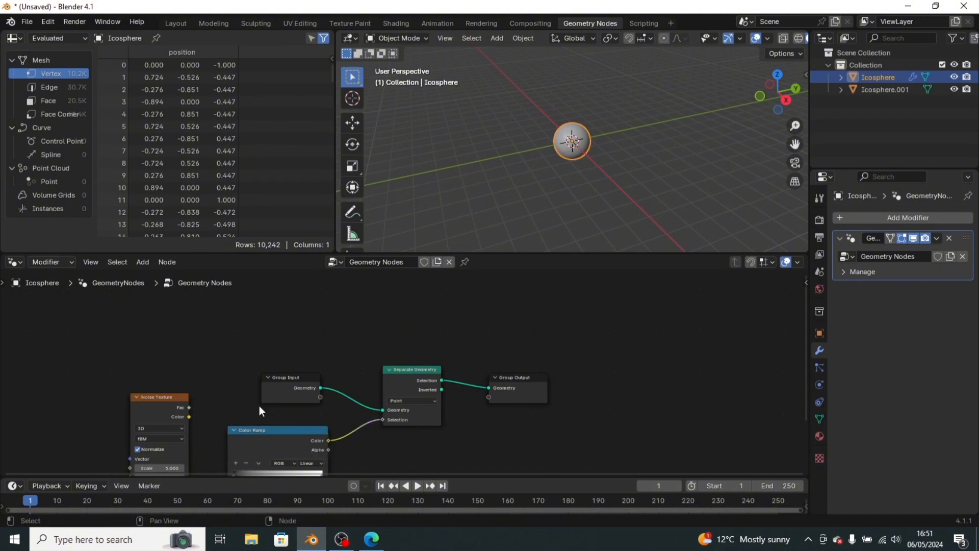
drag(189, 408, 215, 439)
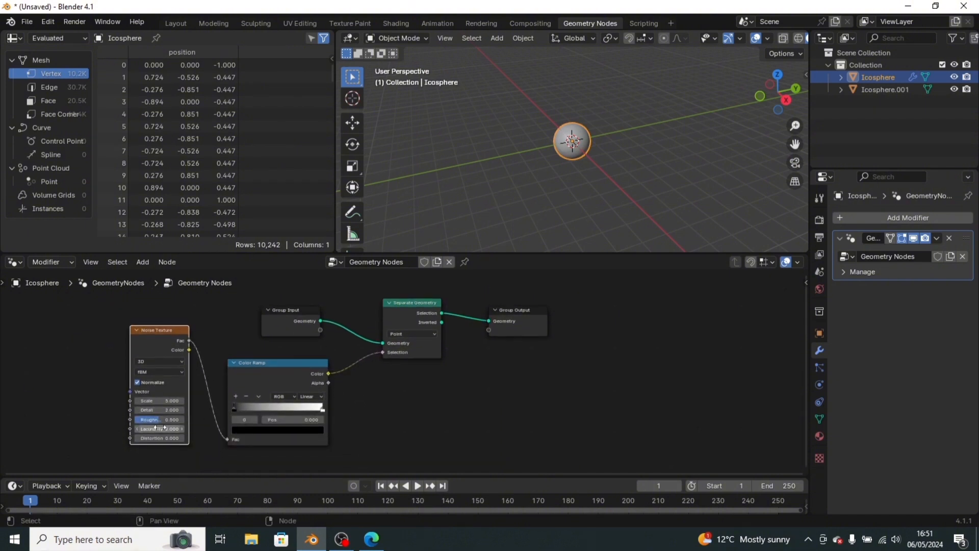
Set the Noise Texture's scale, detail and roughness to 0 and move the Color Ramp's black stop to about the middle.
drag(161, 420, 127, 420)
click(167, 400)
text(0)
key(Return)
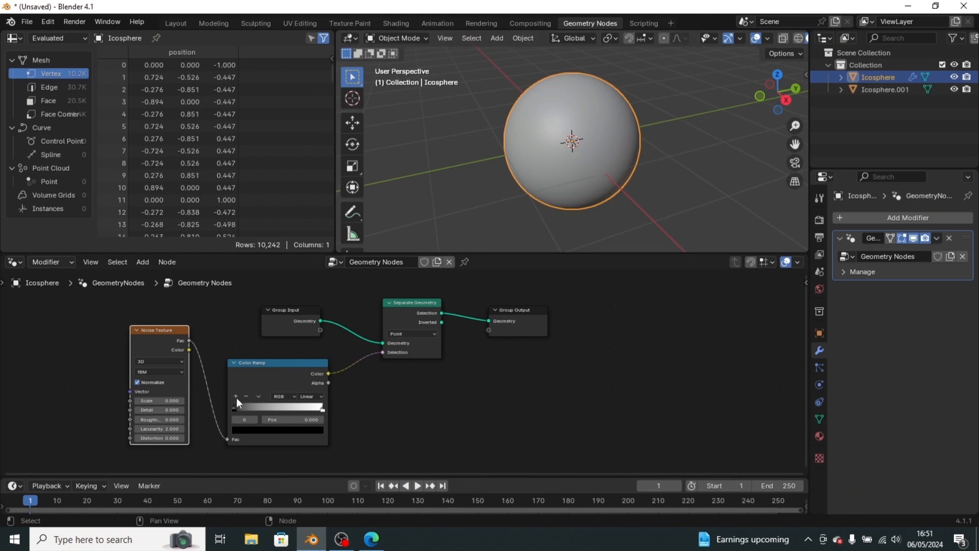
drag(236, 409, 268, 412)
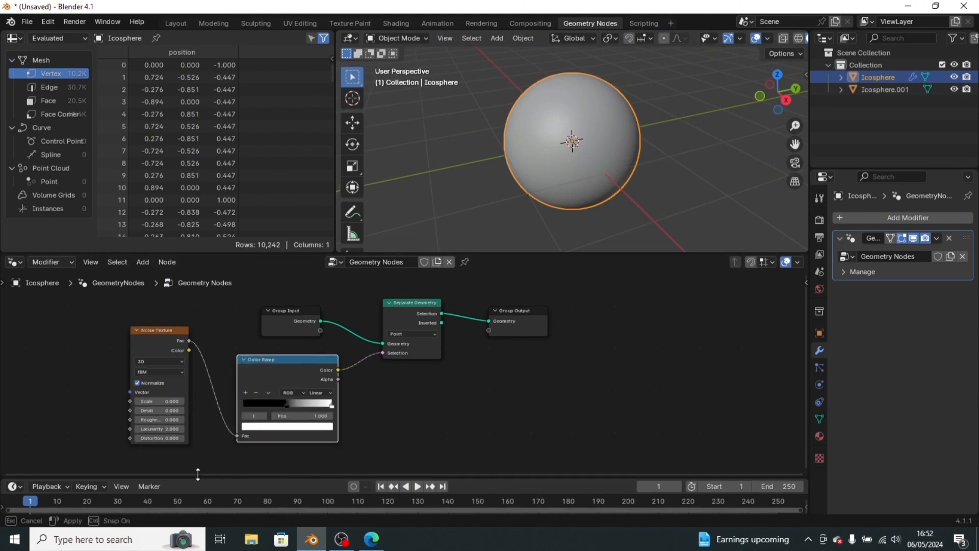
Set the animation's end frame to 120 and keyframe the Noise Texture's scale of 0 at frame 120.
drag(195, 472, 213, 409)
double_click(778, 420)
text(120)
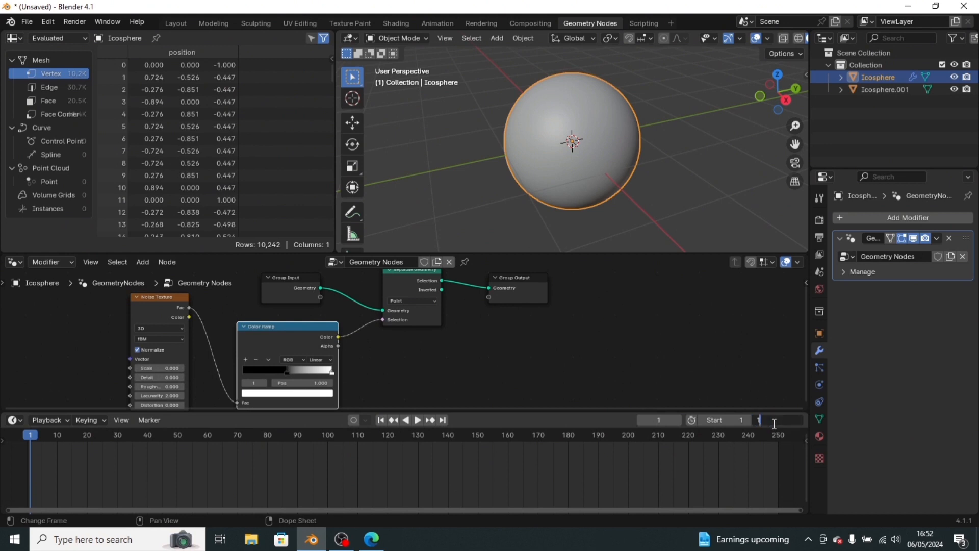
key(Return)
drag(89, 446, 387, 458)
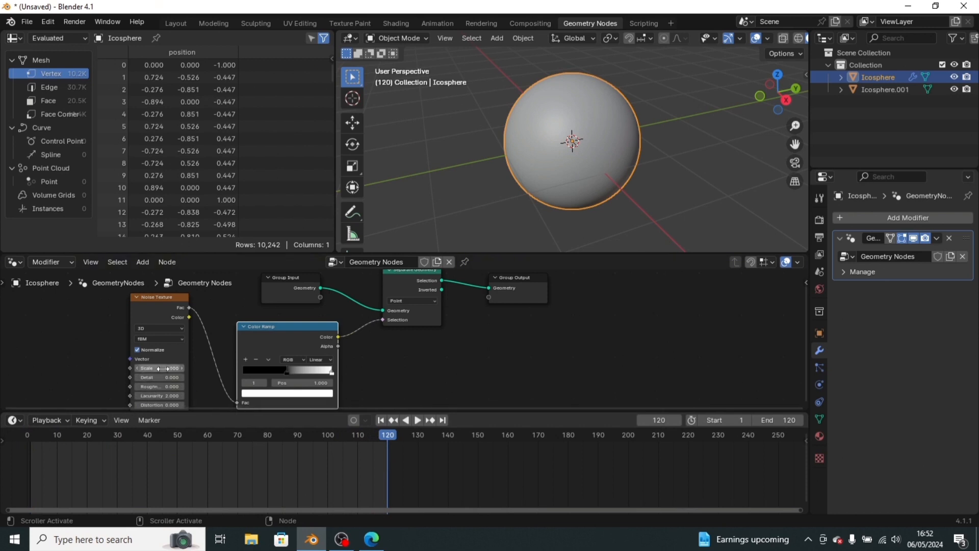
key(i)
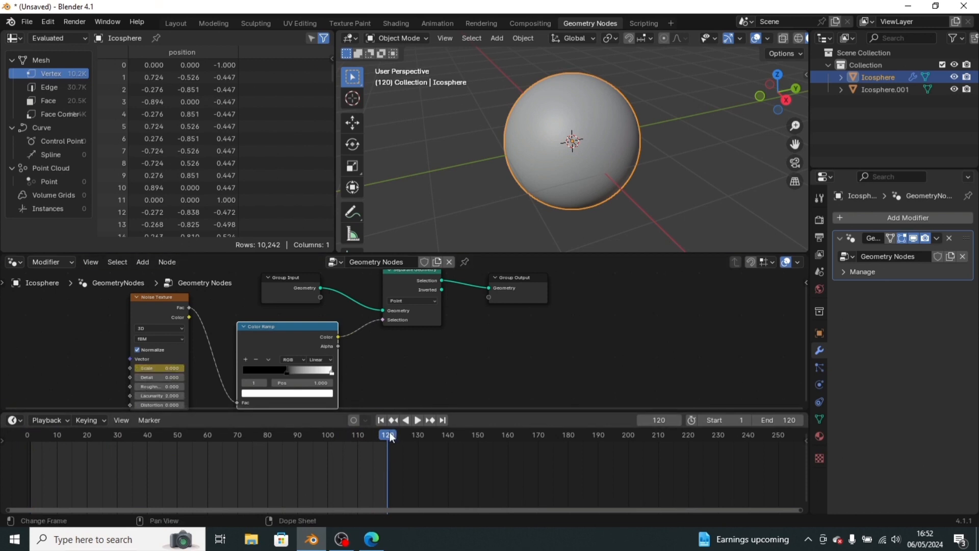
Set the Noise Texture's scale to 6 at frame 0 and keyframe it.
drag(392, 438, 27, 437)
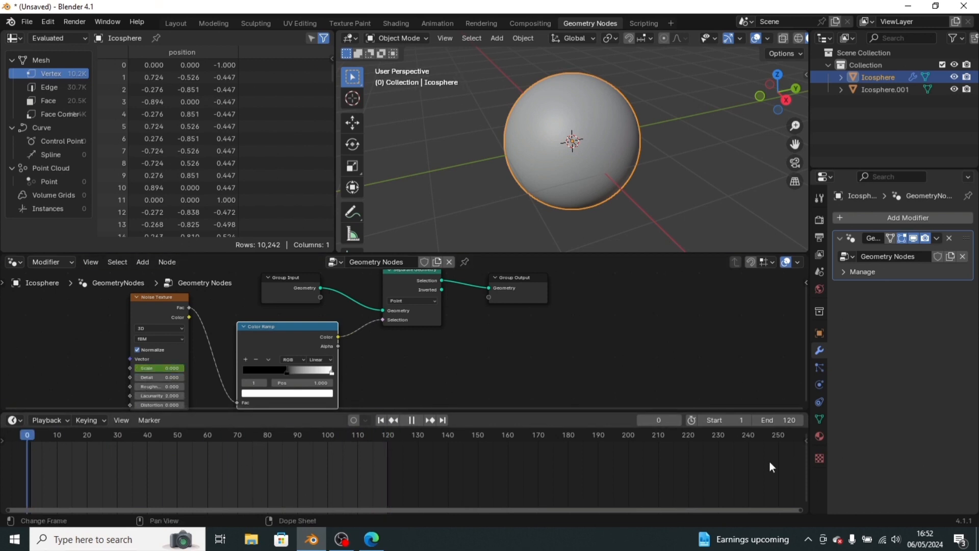
click(174, 369)
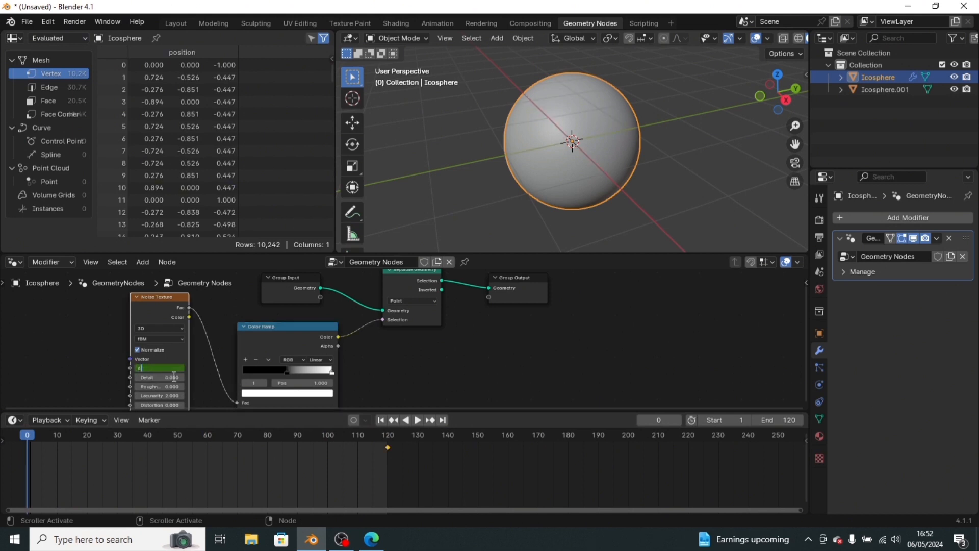
text(6)
key(Return)
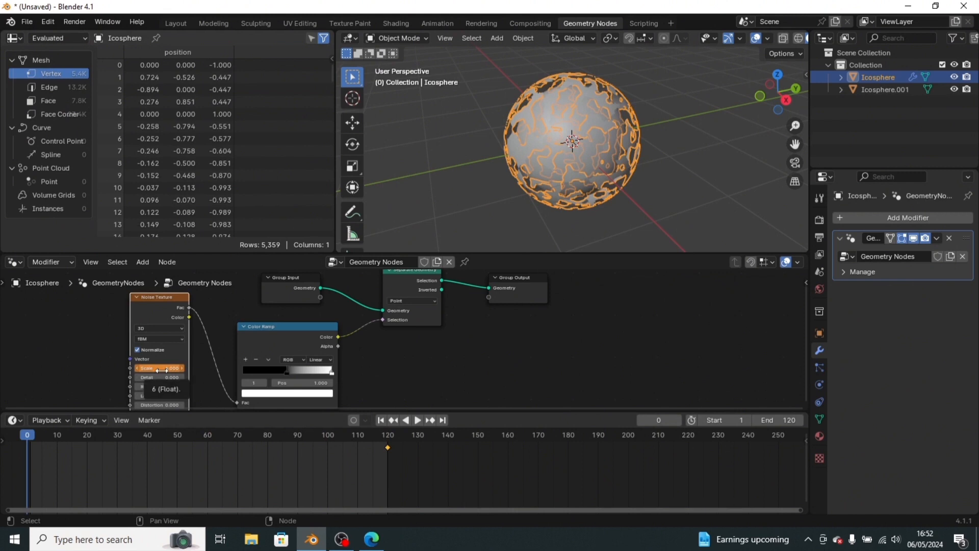
key(i)
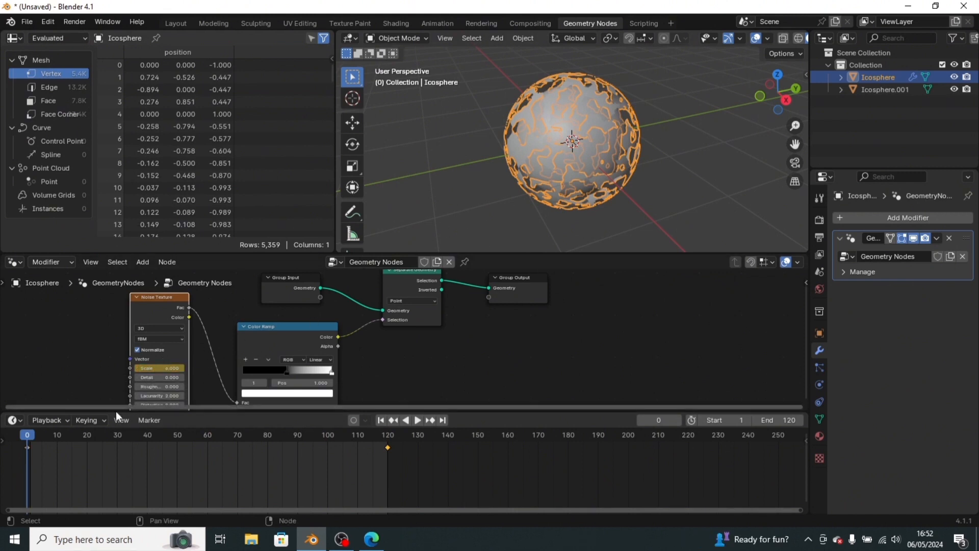
Play back the noise scale animation, stop it and return to frame 0.
key(space)
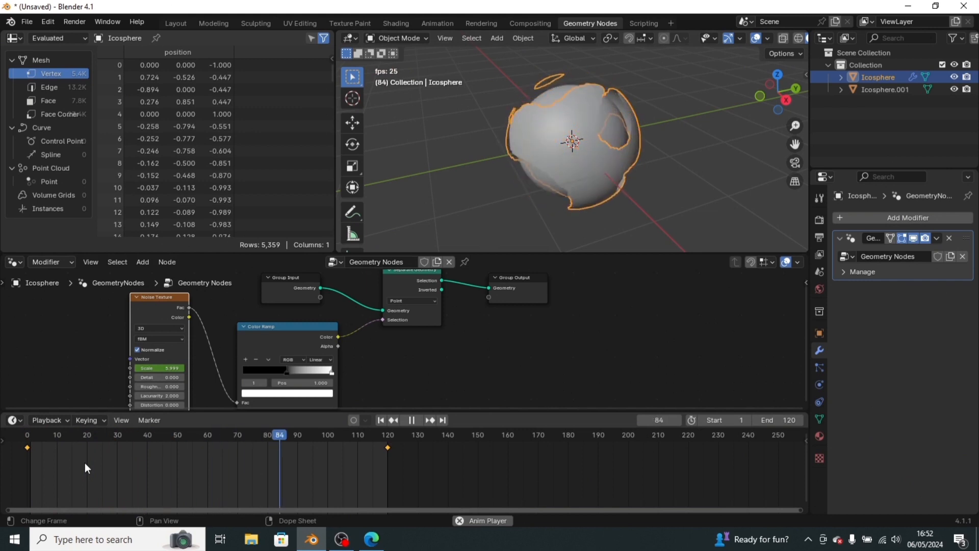
key(space)
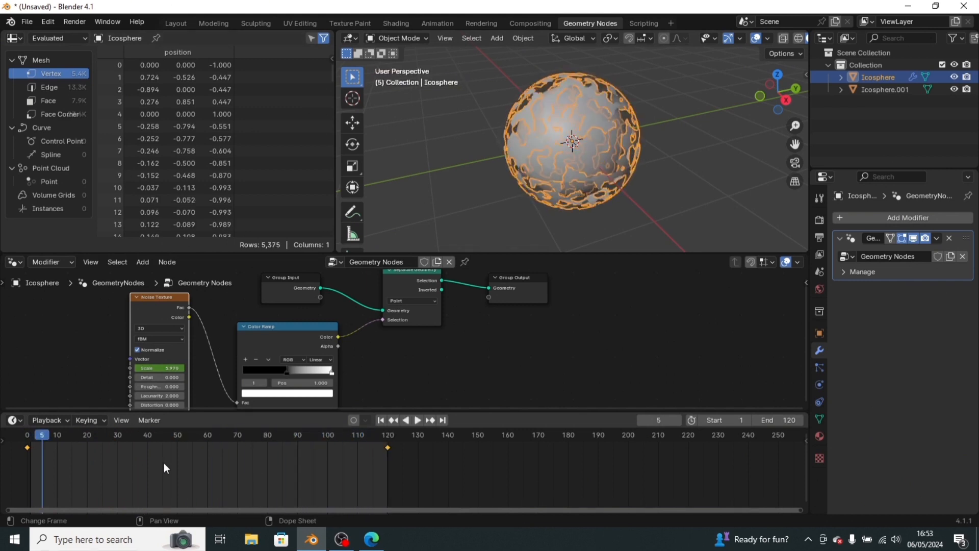
drag(42, 438, 15, 437)
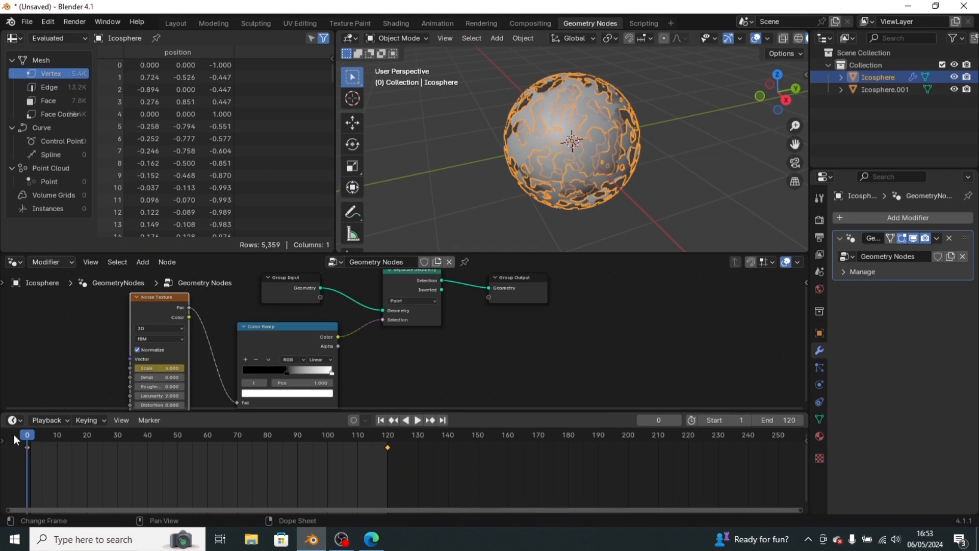
Add a Solidify modifier to the outer sphere with a thickness of 0.06 m.
click(861, 219)
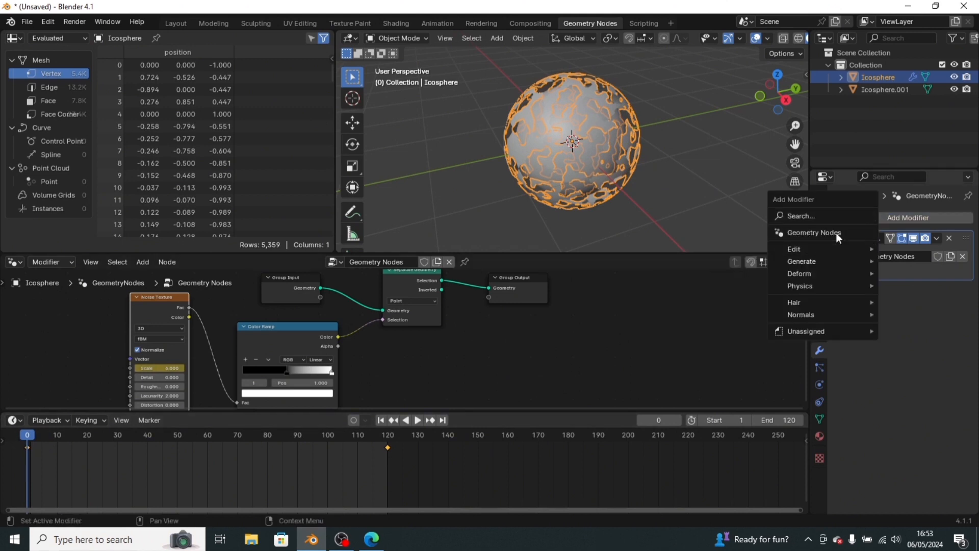
click(839, 213)
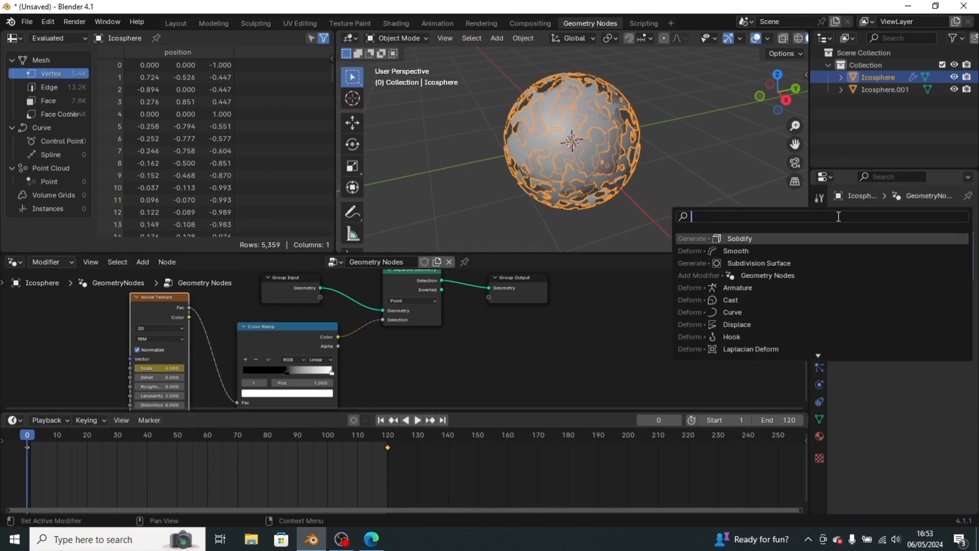
click(782, 238)
click(913, 323)
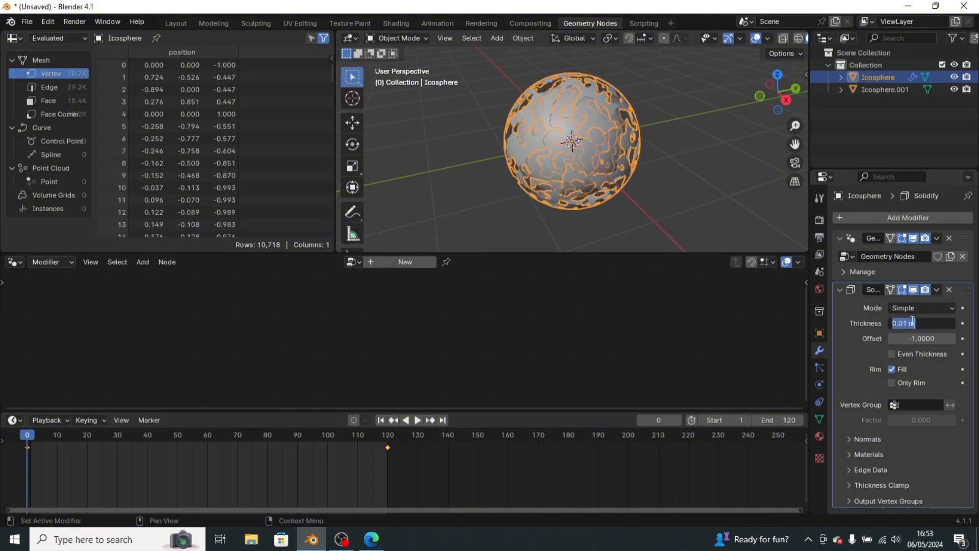
click(908, 325)
key(Return)
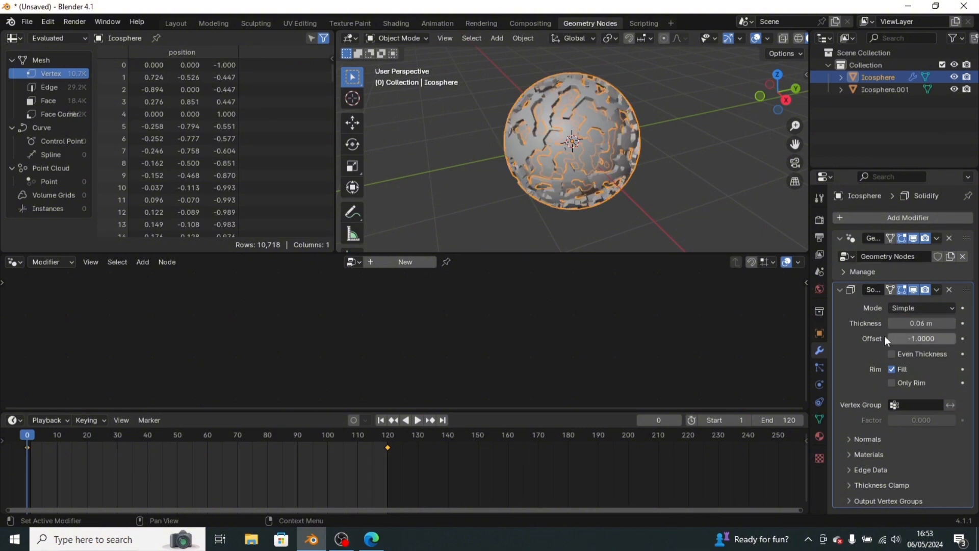
Examine the thickened shell up close and play back its animation.
scroll(653, 130, up, 7)
scroll(654, 131, down, 5)
key(space)
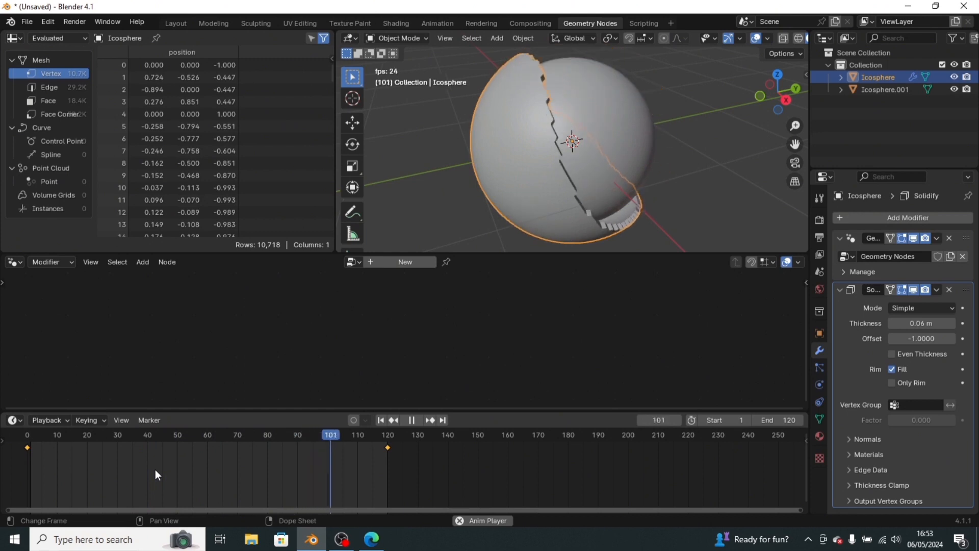
Stop the animation playback, return to frame 0 and switch to the Layout workspace.
key(space)
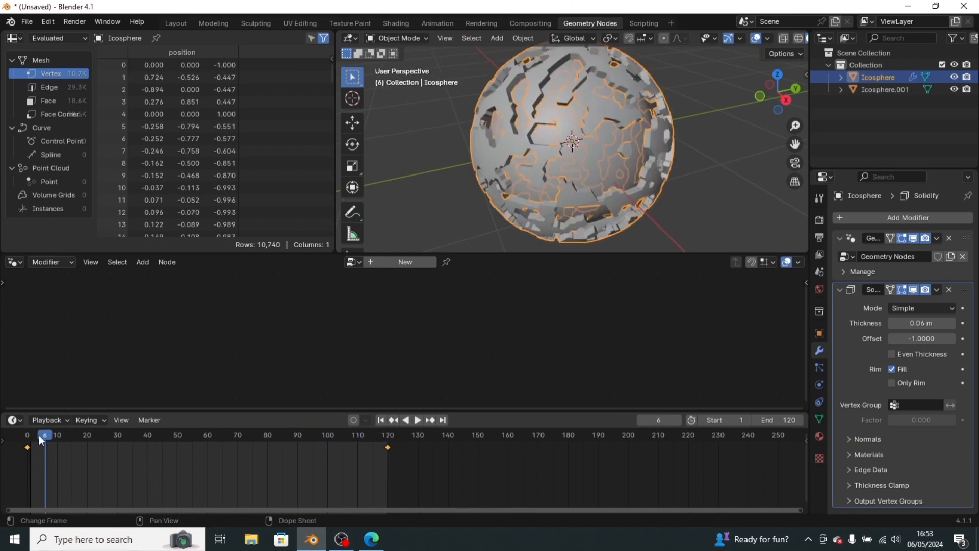
drag(43, 435, 28, 436)
click(180, 24)
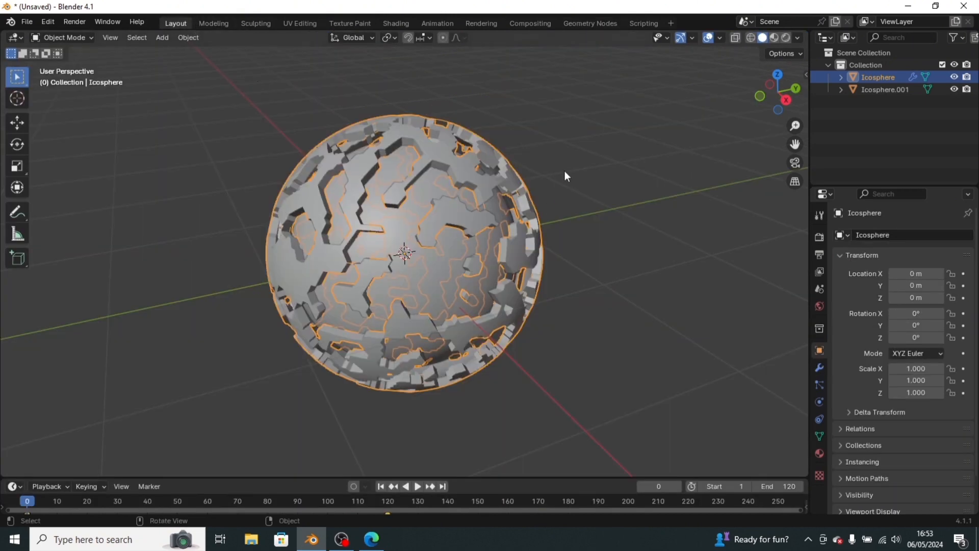
Move both spheres together 2 m up along the Z axis in the right orthographic view, then deselect them.
middle_drag(565, 170, 571, 219)
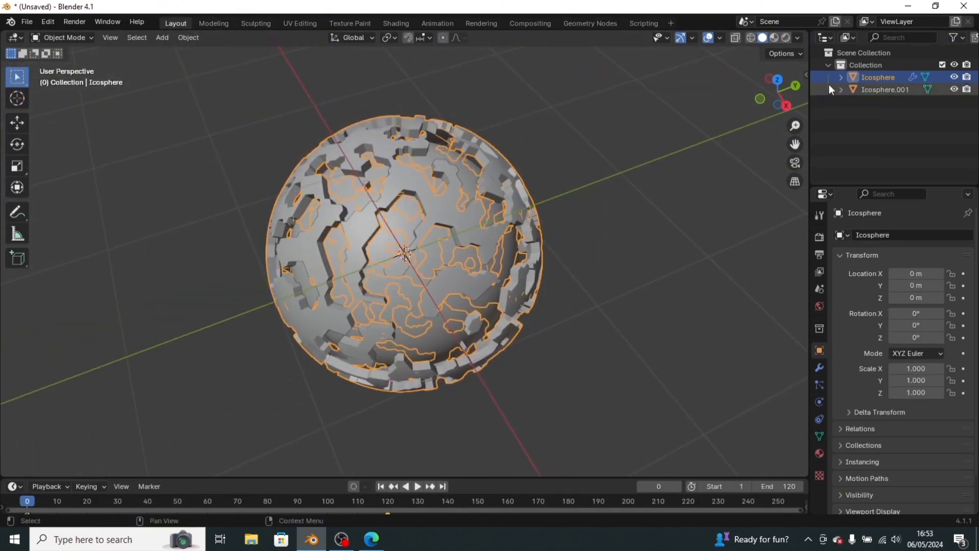
click(787, 107)
drag(254, 131, 571, 331)
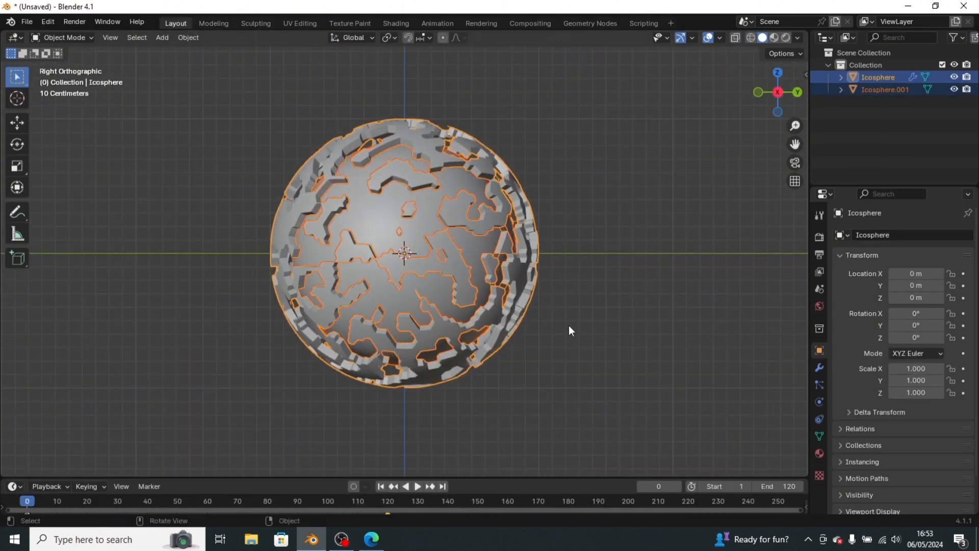
key(g)
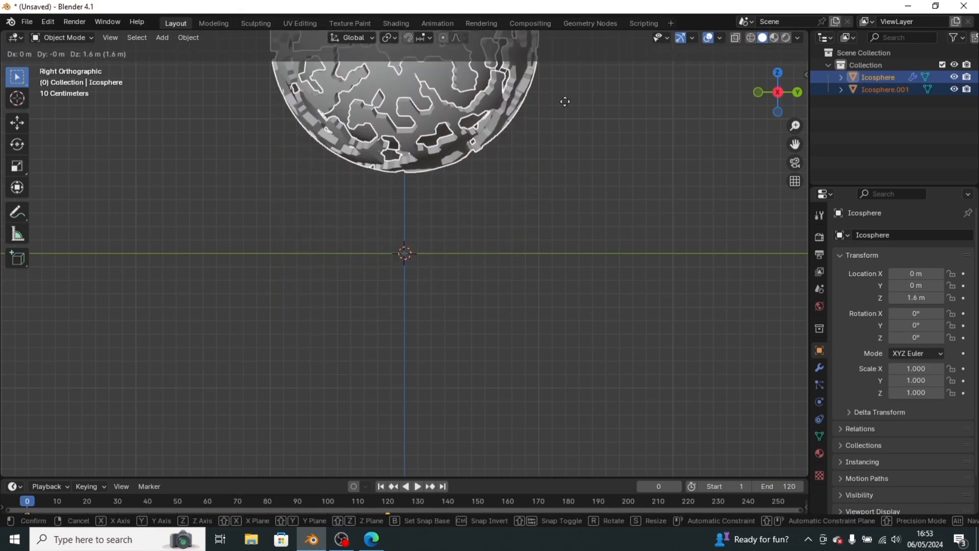
click(566, 60)
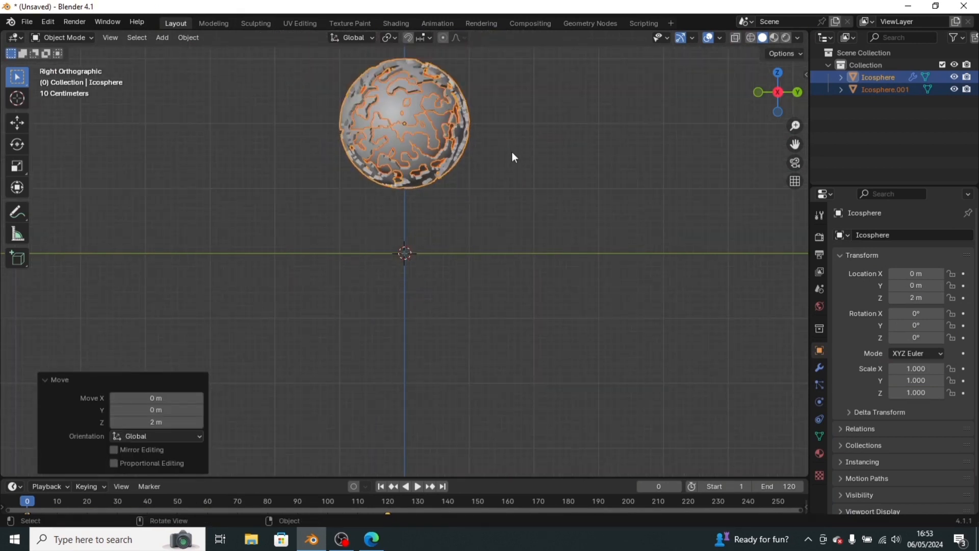
shift+middle_drag(496, 151, 482, 222)
click(535, 289)
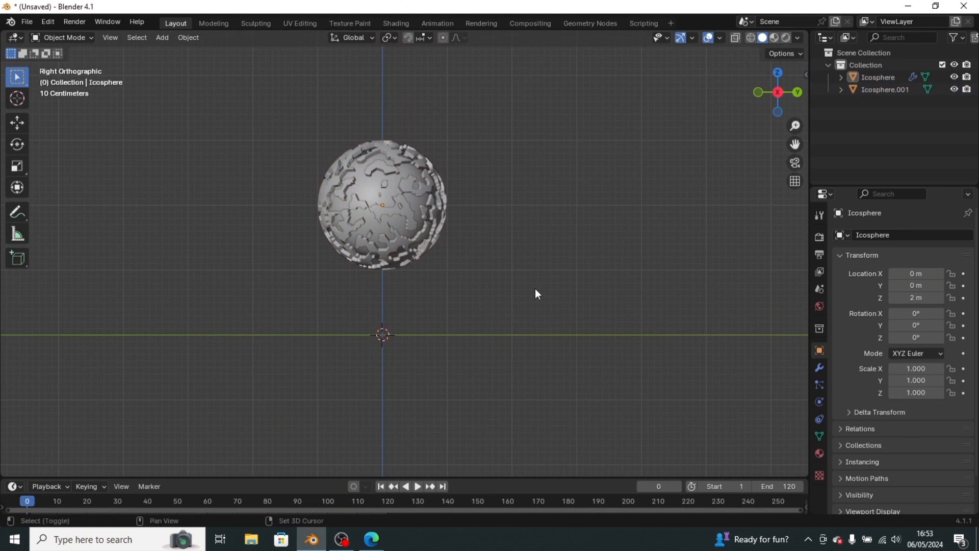
Add a plane at the world origin below the spheres and scale it by 50 as a floor.
key(shift+a)
click(590, 284)
middle_drag(590, 284, 513, 381)
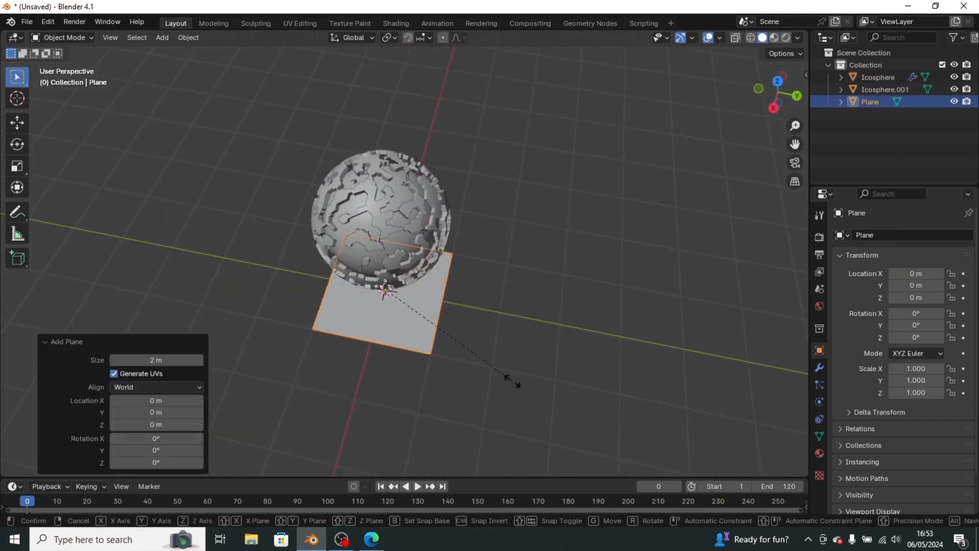
text(s50)
key(Return)
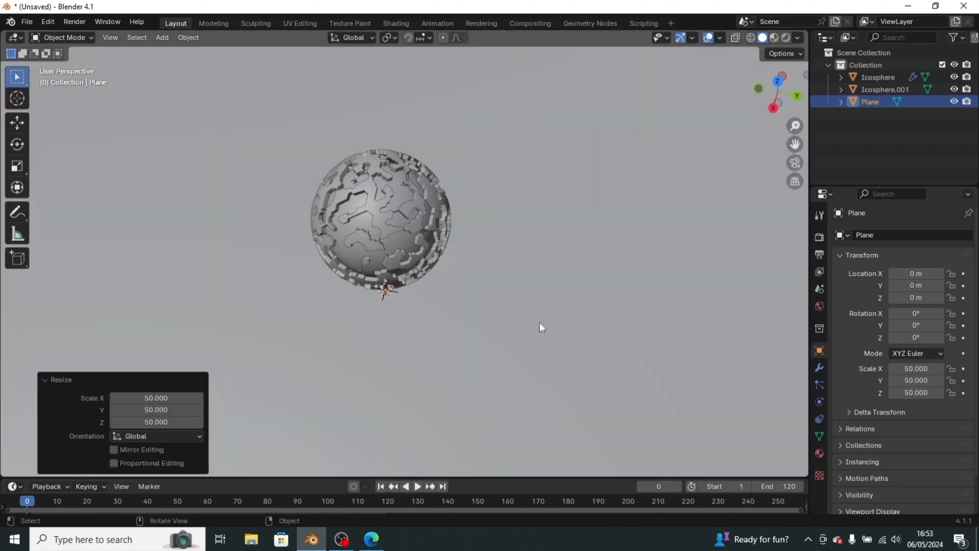
scroll(574, 277, down, 6)
scroll(574, 277, down, 3)
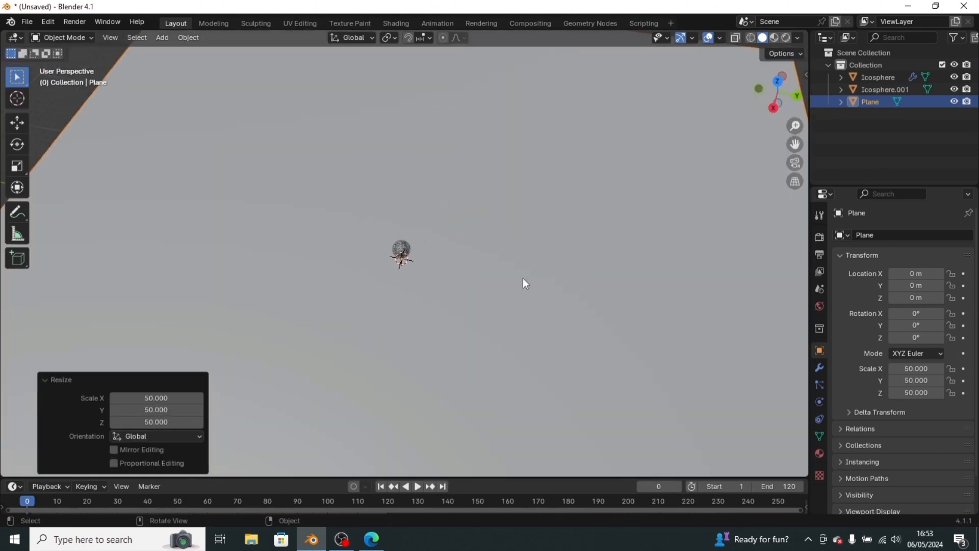
Add a camera with 0° rotation on all axes and raise it above the spheres while looking through it.
scroll(518, 283, up, 5)
key(shift+a)
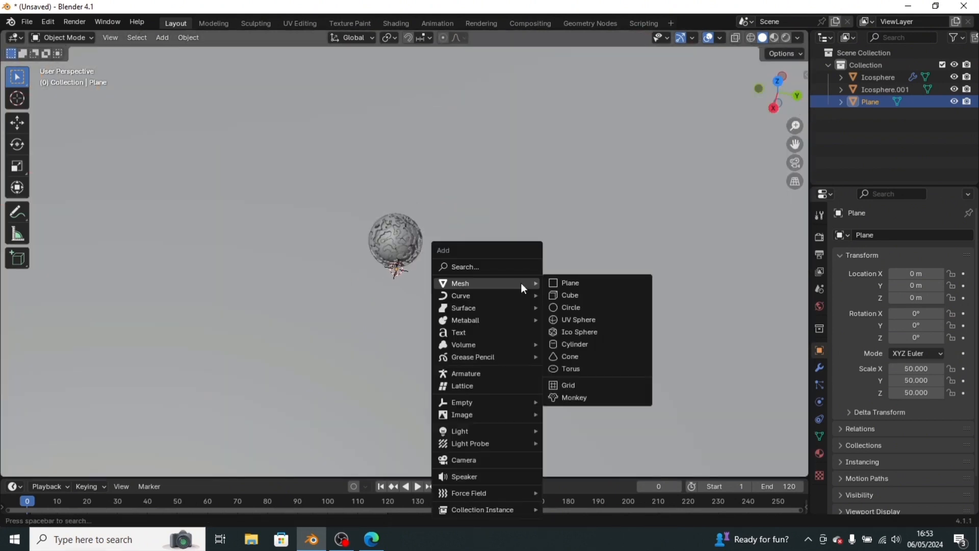
mouse_move(494, 418)
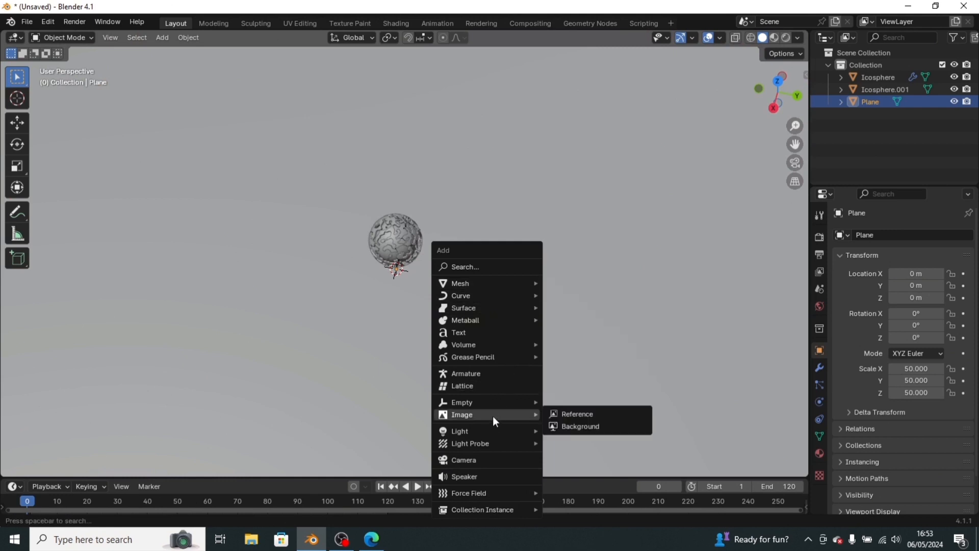
click(483, 466)
scroll(626, 259, up, 4)
key(n)
drag(736, 151, 737, 176)
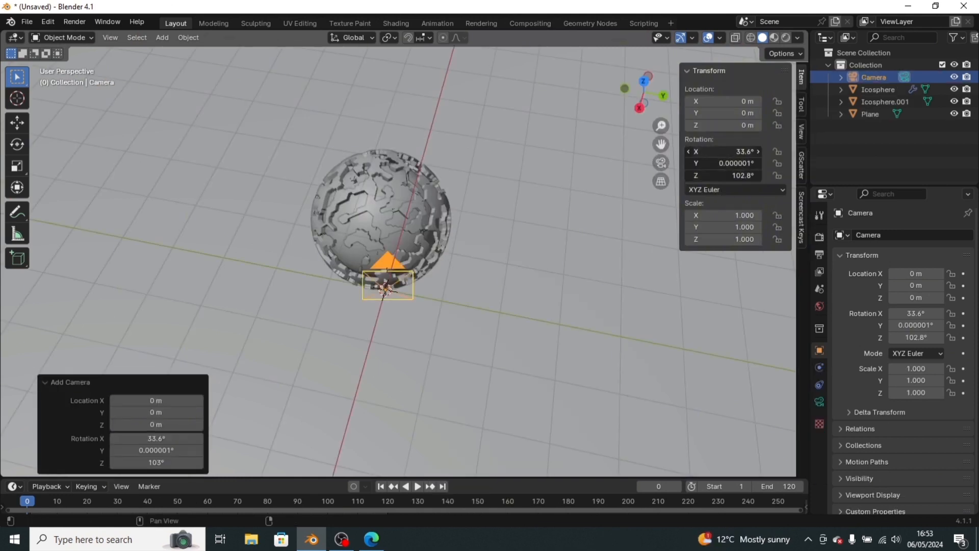
text(0)
key(Return)
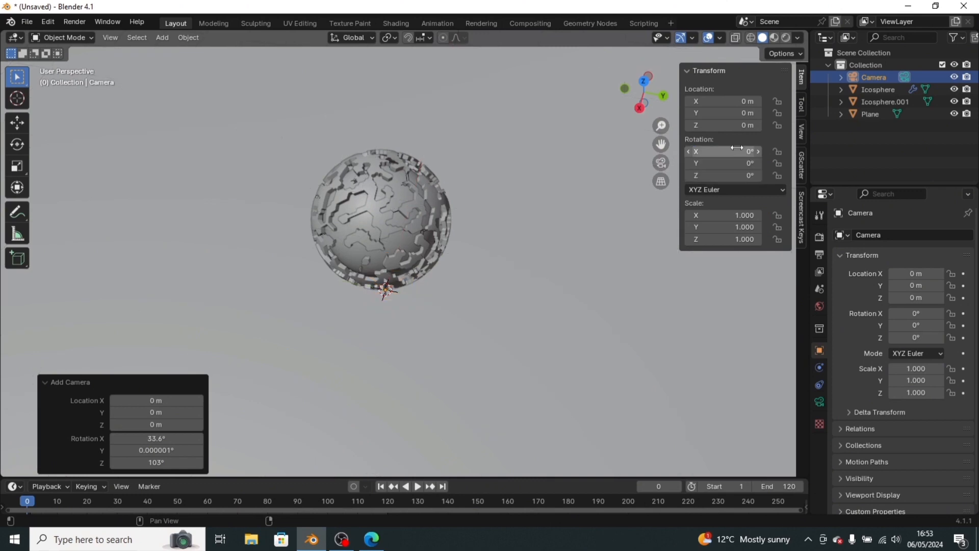
click(661, 163)
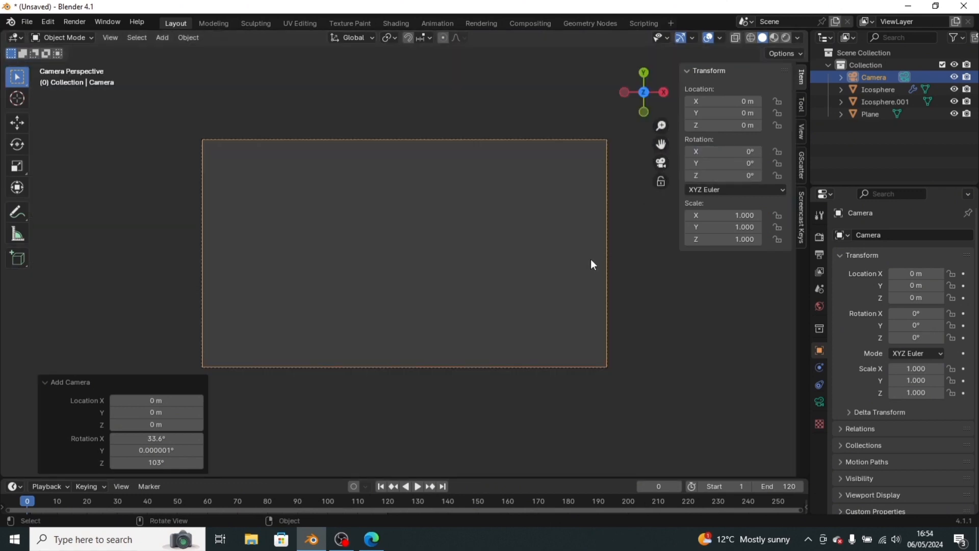
drag(606, 255, 612, 403)
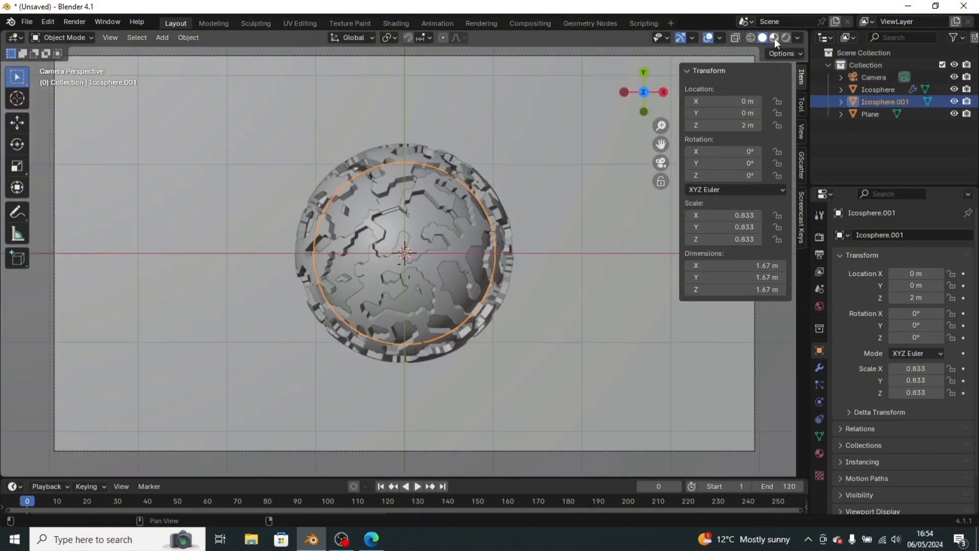
Switch to material preview shading and give the inner sphere a new material with a cyan base color.
click(774, 39)
scroll(587, 313, up, 2)
click(820, 453)
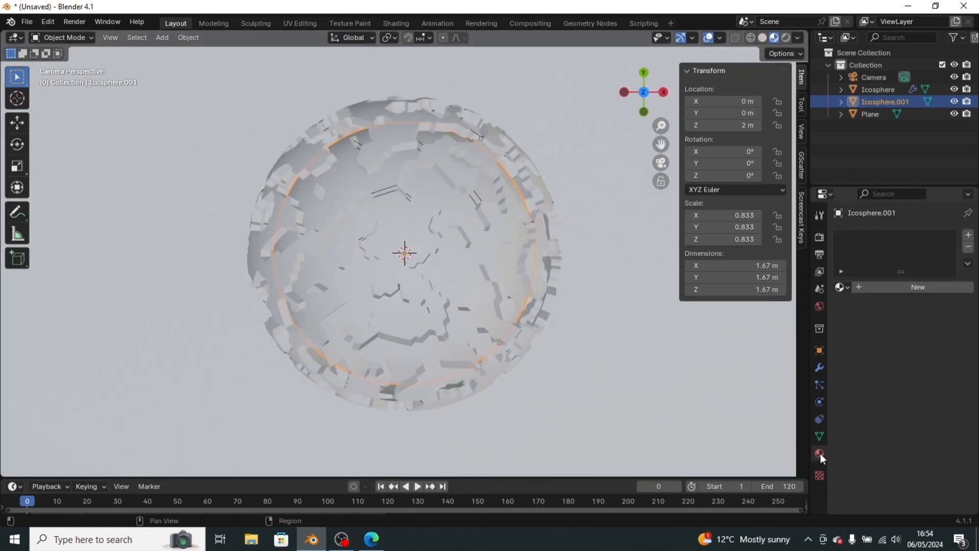
click(915, 288)
click(924, 385)
click(884, 209)
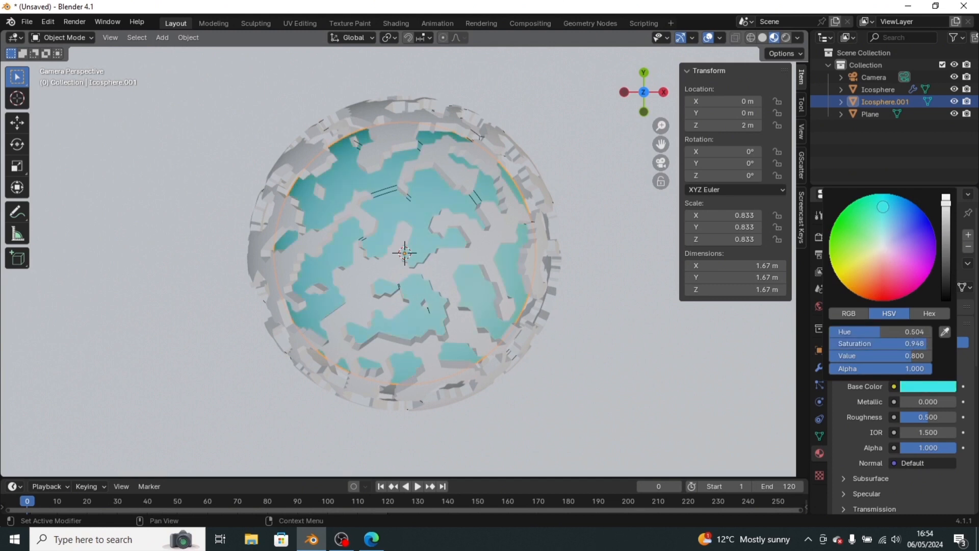
Set the inner sphere material's metallic to 0.215 and roughness to 0.210, and shade the sphere smooth.
drag(911, 402, 932, 416)
right_click(436, 215)
click(430, 219)
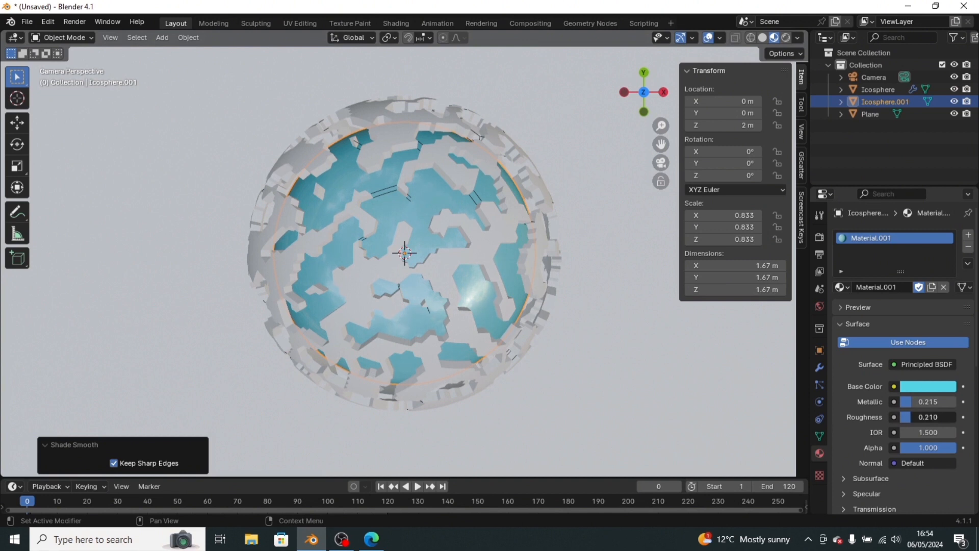
Add an area light at the world origin and scale it up to about 3.3.
click(541, 192)
scroll(614, 247, down, 3)
click(514, 315)
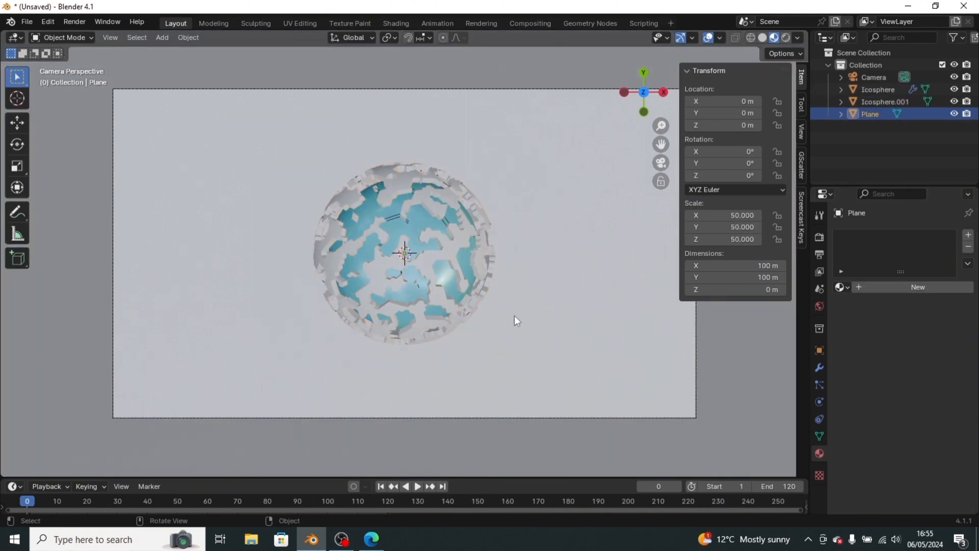
scroll(510, 323, down, 1)
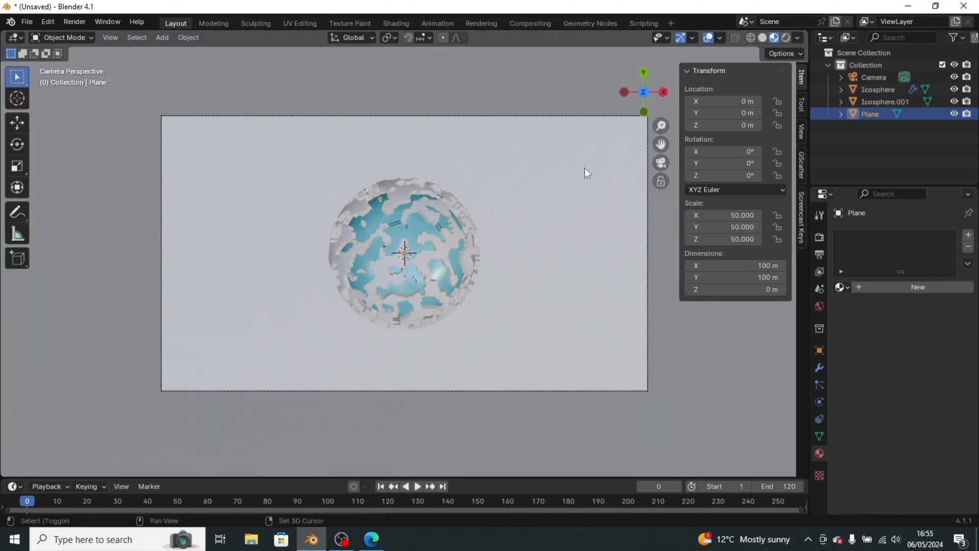
key(shift+a)
mouse_move(580, 210)
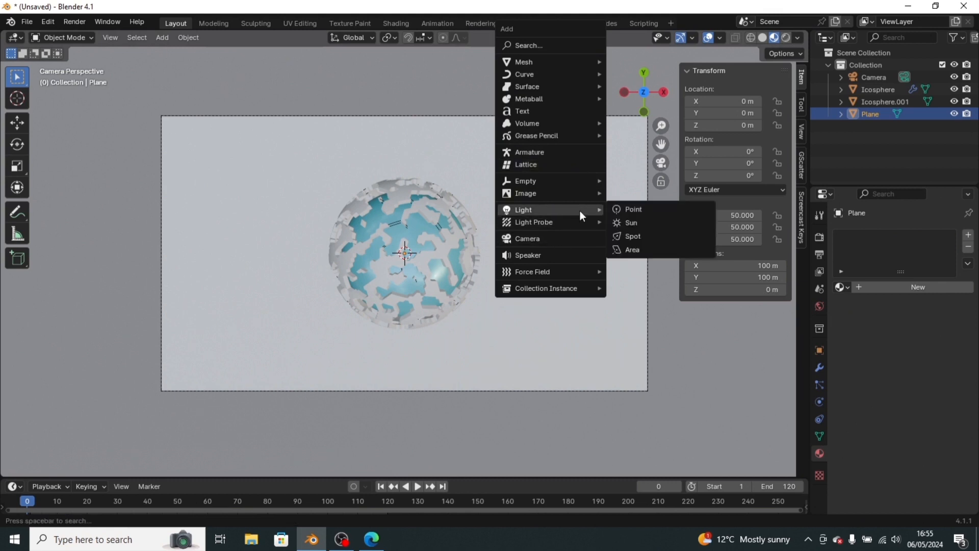
click(618, 248)
scroll(614, 253, down, 4)
middle_drag(609, 252, 623, 76)
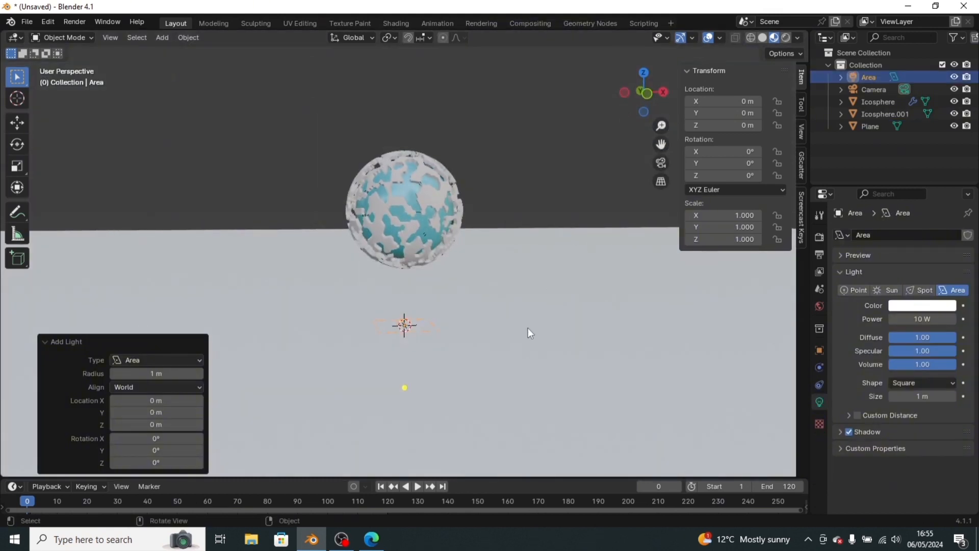
key(s)
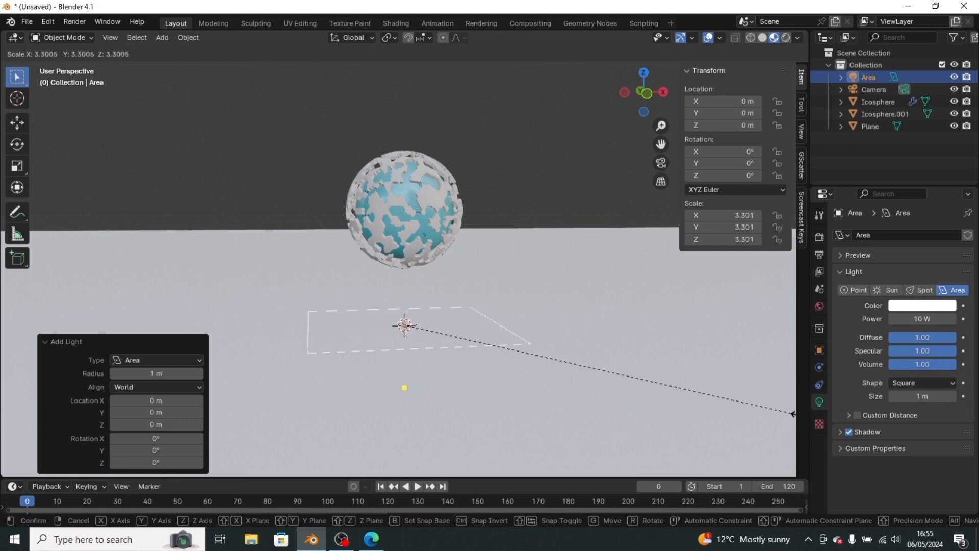
click(794, 408)
Rotate the area light 90° about the global Y axis.
middle_drag(628, 330, 597, 368)
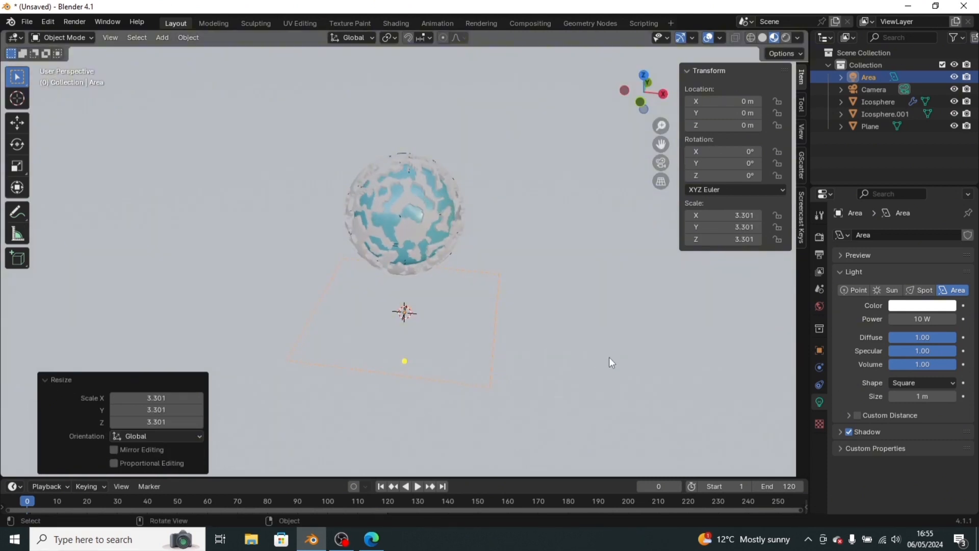
text(ry90)
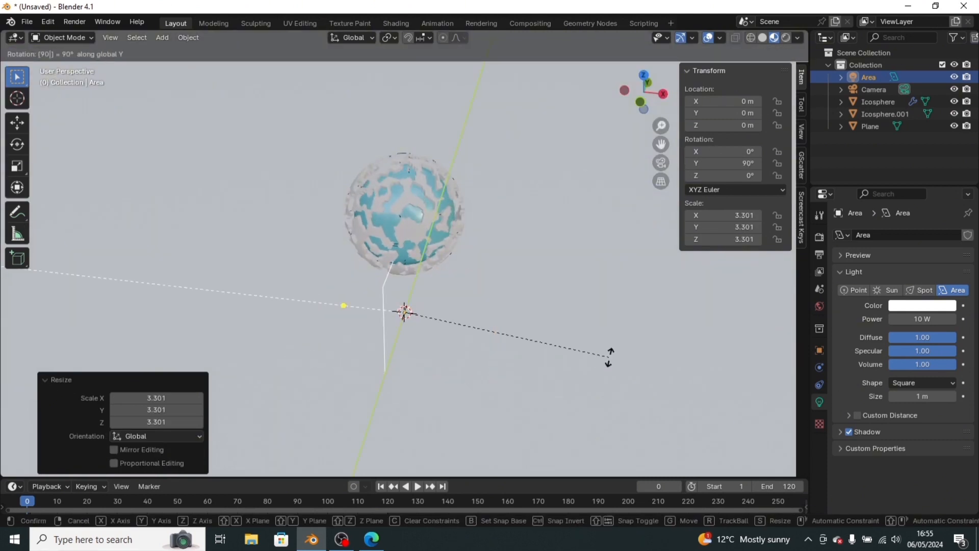
key(Return)
Move the area light away from the spheres to about X 9.57 m and Y 6.24 m, and raise it about 2.31 m.
scroll(609, 357, down, 5)
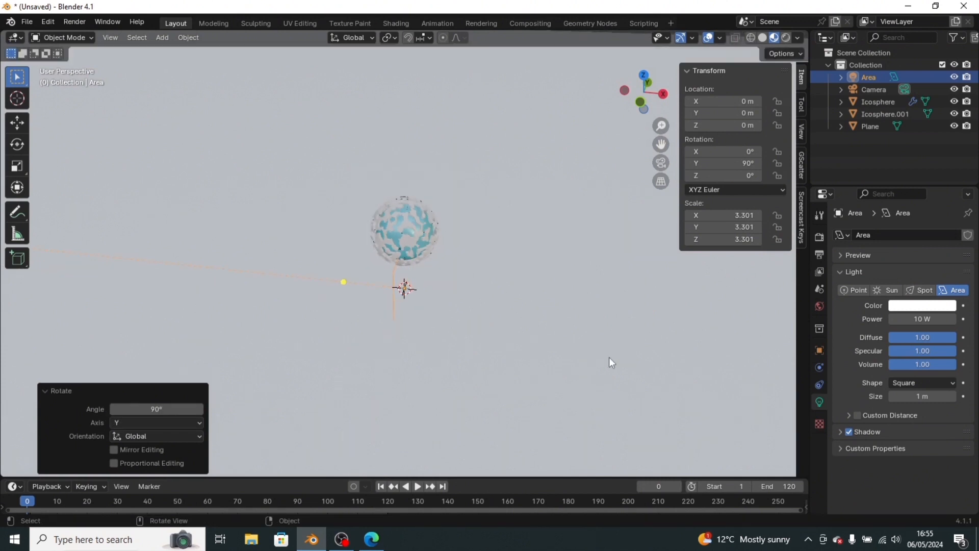
key(g)
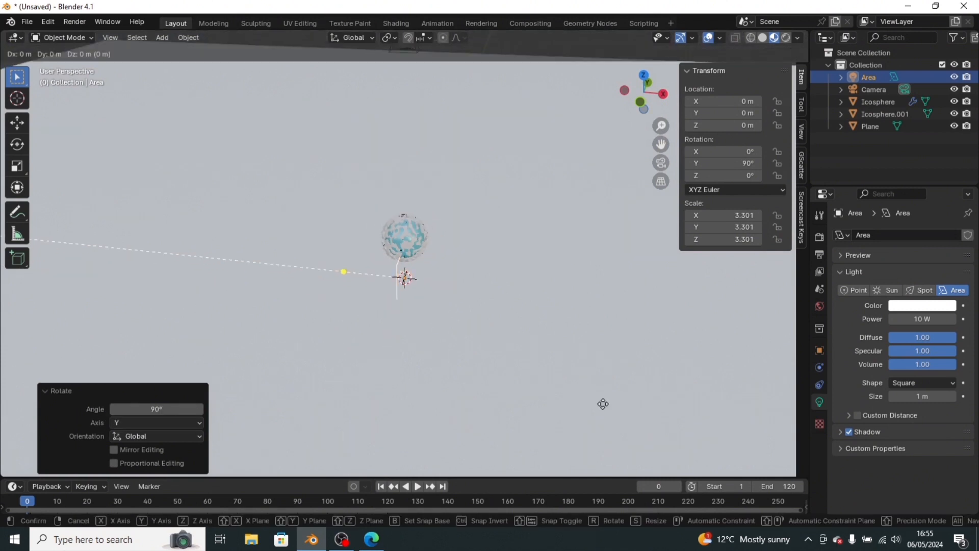
key(shift+z)
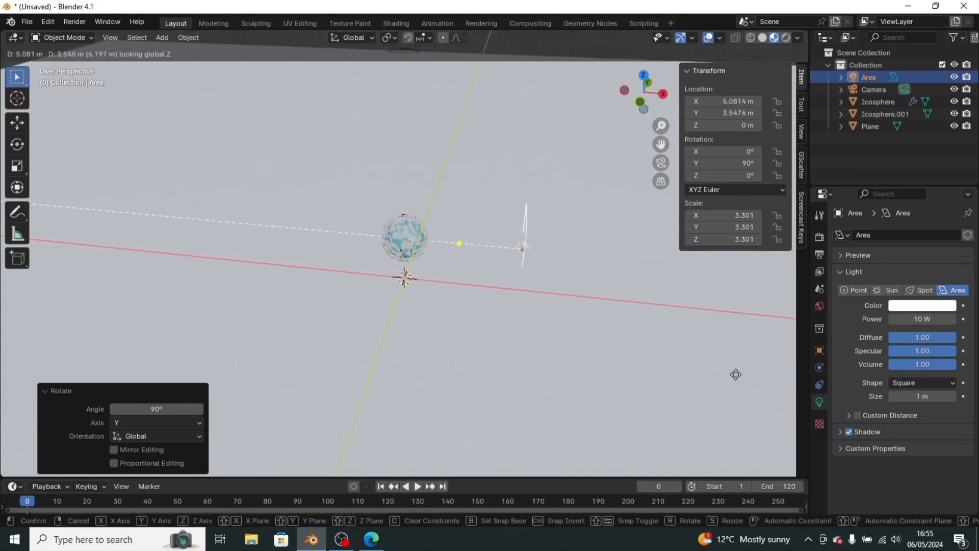
click(4, 303)
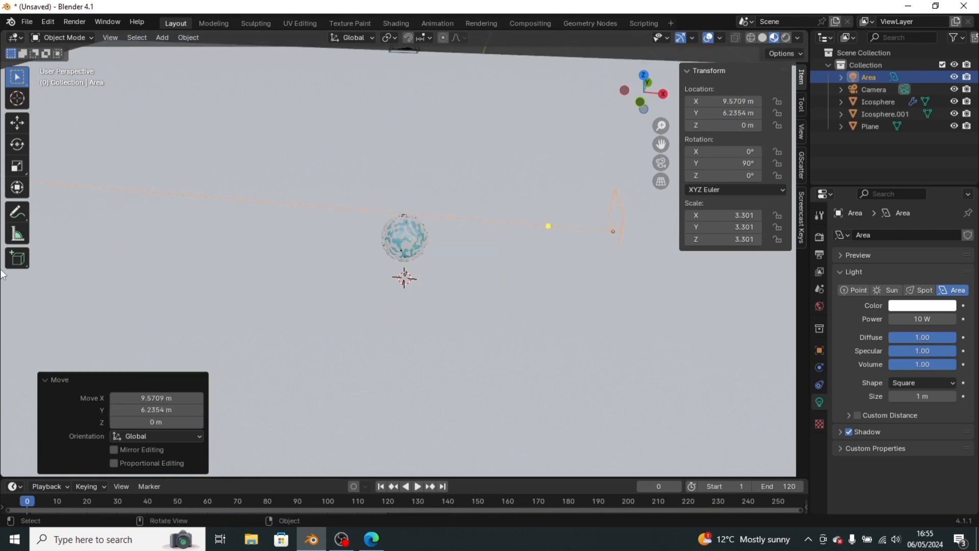
key(g)
key(z)
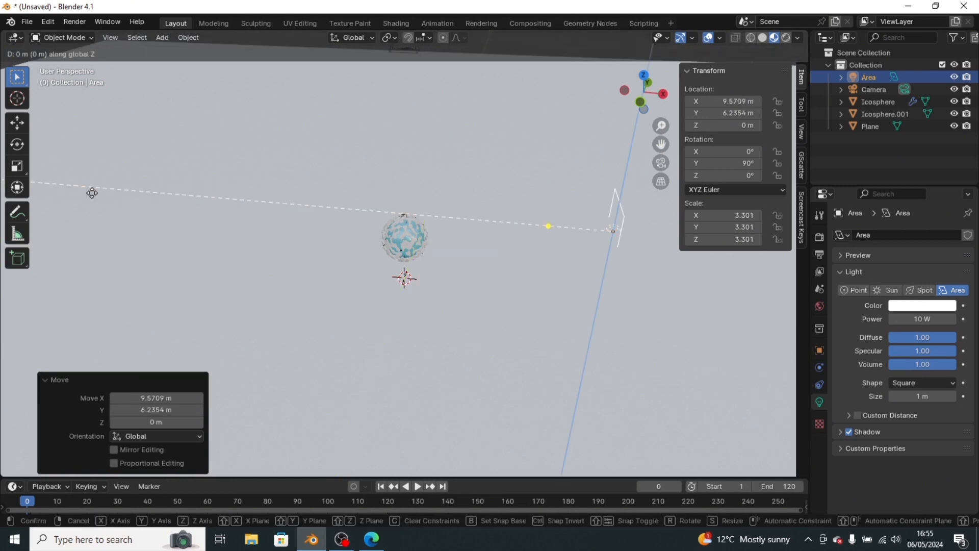
click(116, 154)
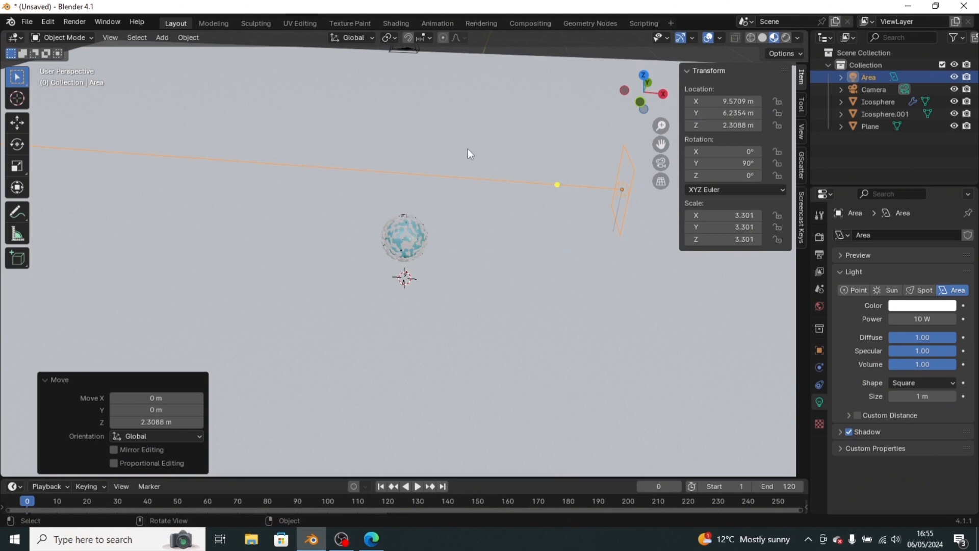
Aim the area light at the spheres and set its power to about 1120 W in rendered shading.
drag(558, 180, 416, 235)
drag(416, 235, 413, 236)
click(786, 38)
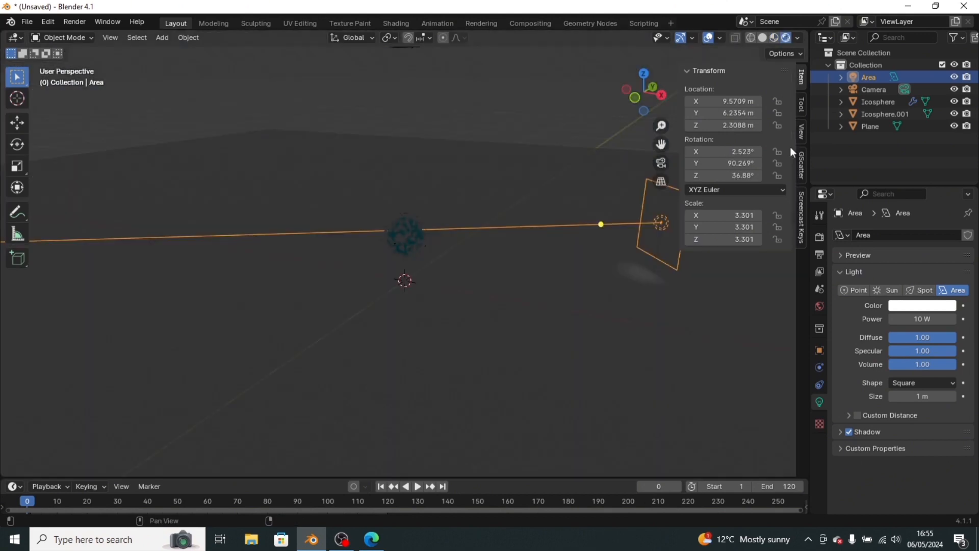
drag(921, 319, 967, 319)
Raise the area light about 1.28 m further along Z and re-aim it at the spheres.
key(g)
key(z)
click(604, 196)
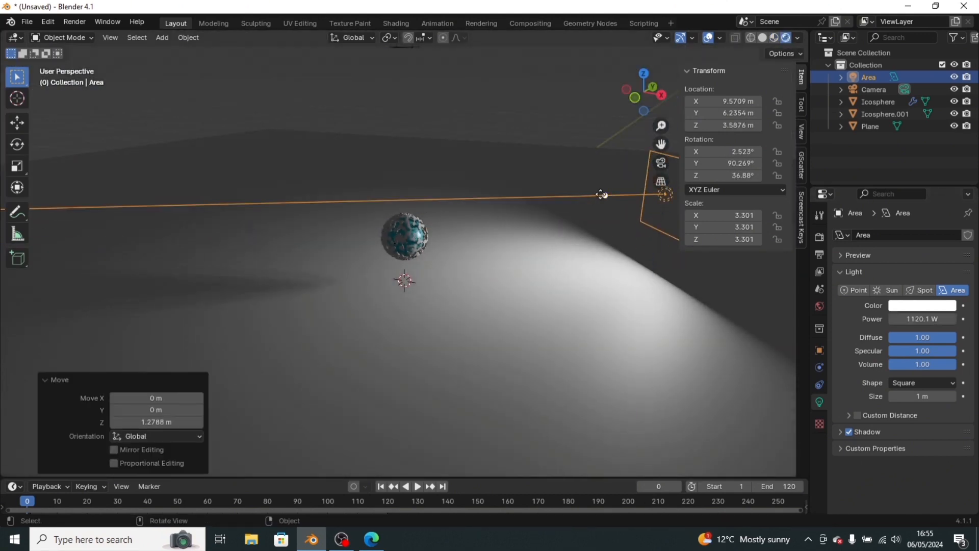
drag(602, 195, 406, 234)
middle_drag(502, 270, 513, 327)
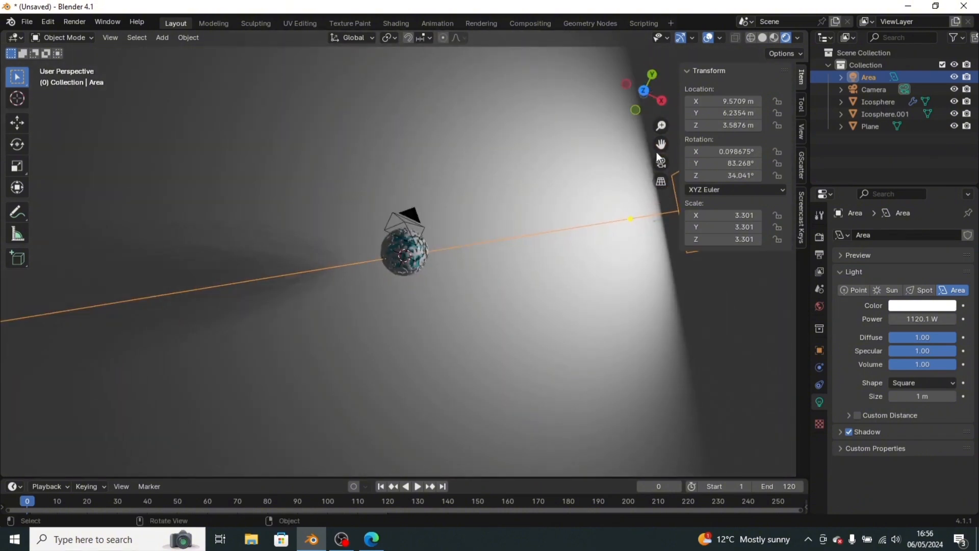
Look through the camera and check how the lit spheres sit inside the camera frame.
click(661, 163)
scroll(513, 296, up, 6)
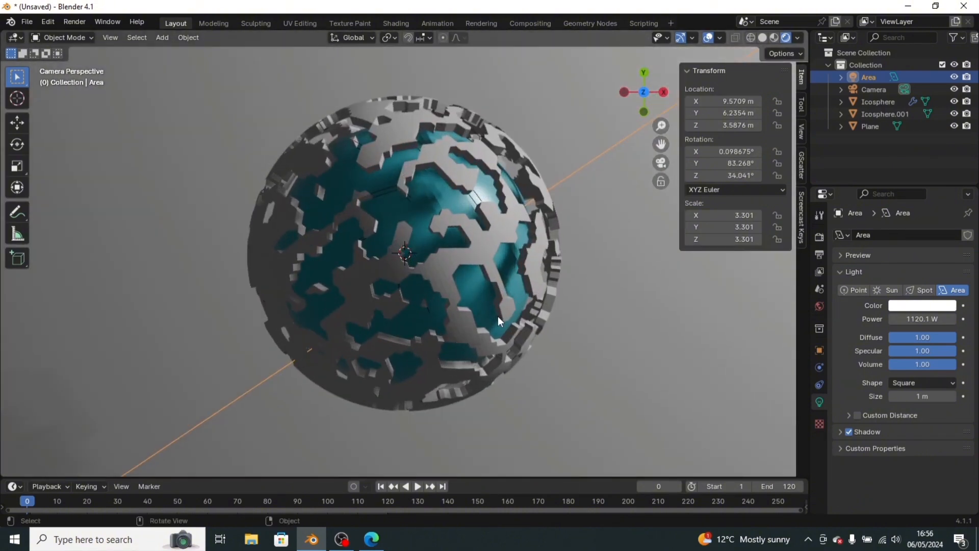
scroll(498, 317, down, 4)
scroll(498, 316, down, 1)
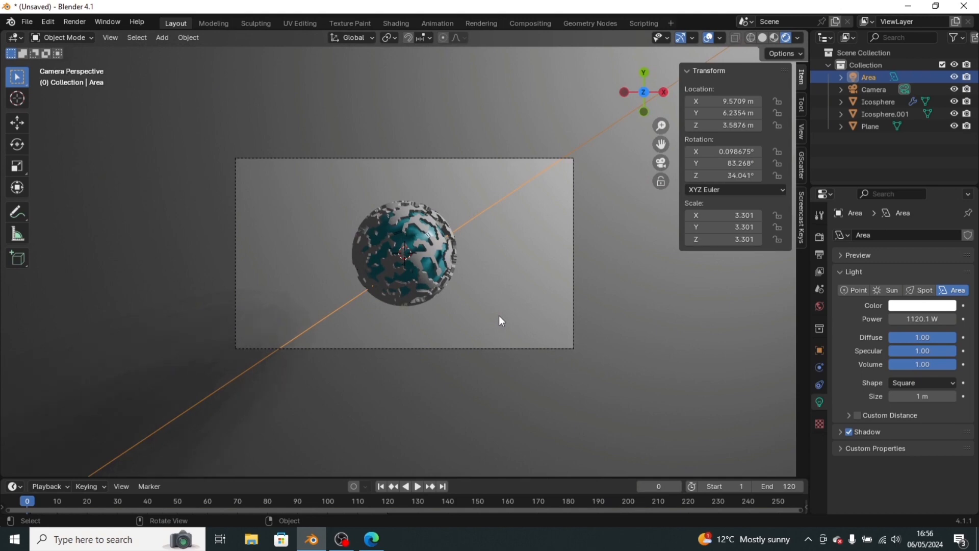
Switch to the browser, download the Overcast Soil (Pure Sky) HDRI as 1K HDR from Poly Haven, and return to Blender.
key(alt+Tab)
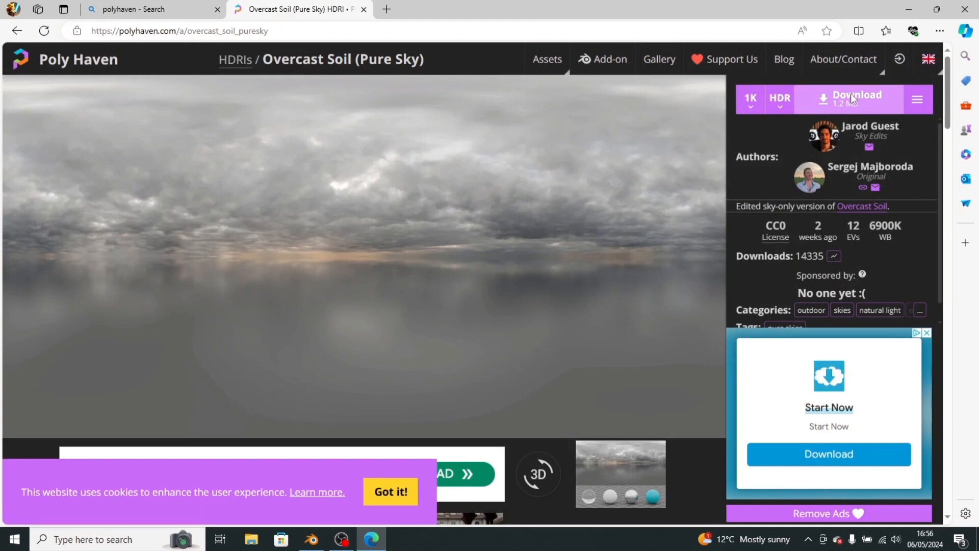
key(alt+Tab)
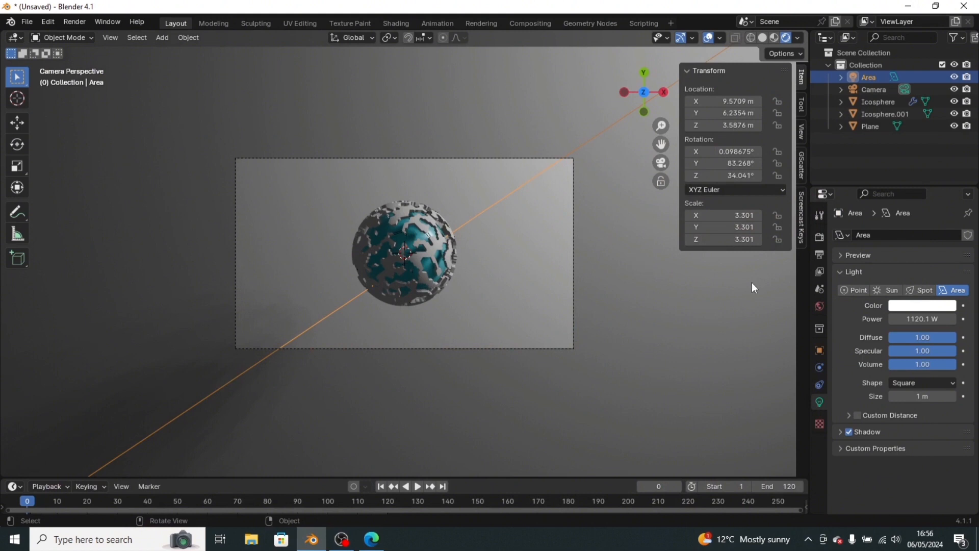
Assign an Environment Texture to the world background's colour.
click(820, 307)
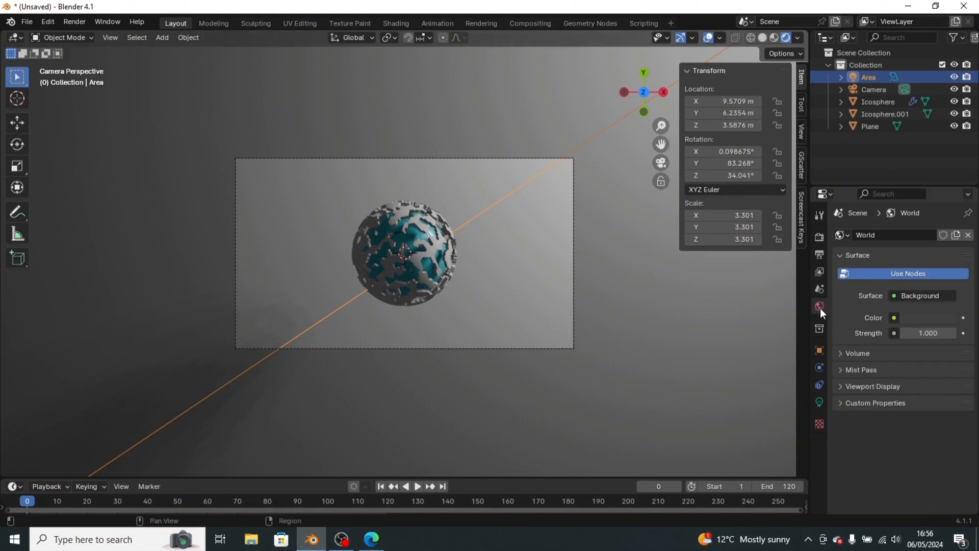
click(896, 317)
click(891, 316)
click(891, 316)
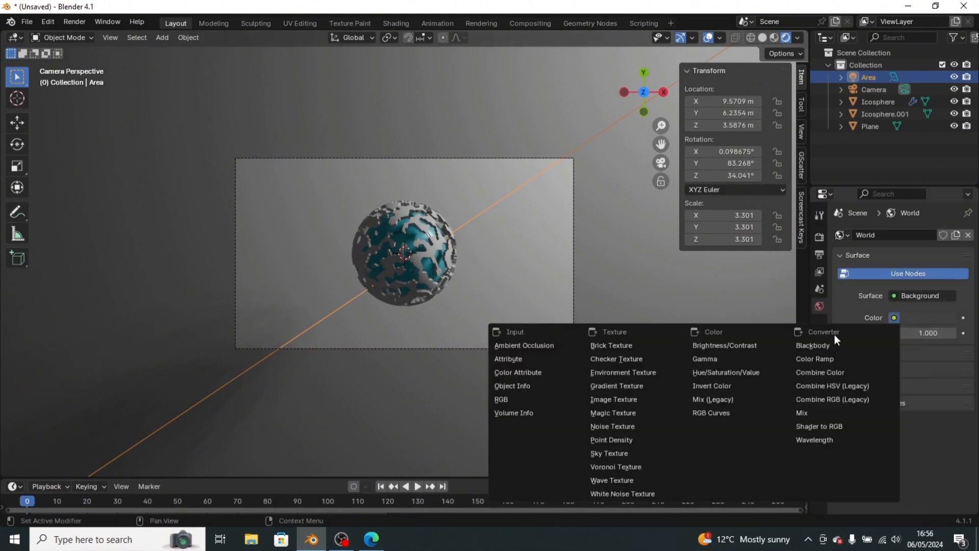
click(623, 372)
Load overcast_soil_puresky_1k.hdr from the Downloads folder as the world's environment image.
click(936, 332)
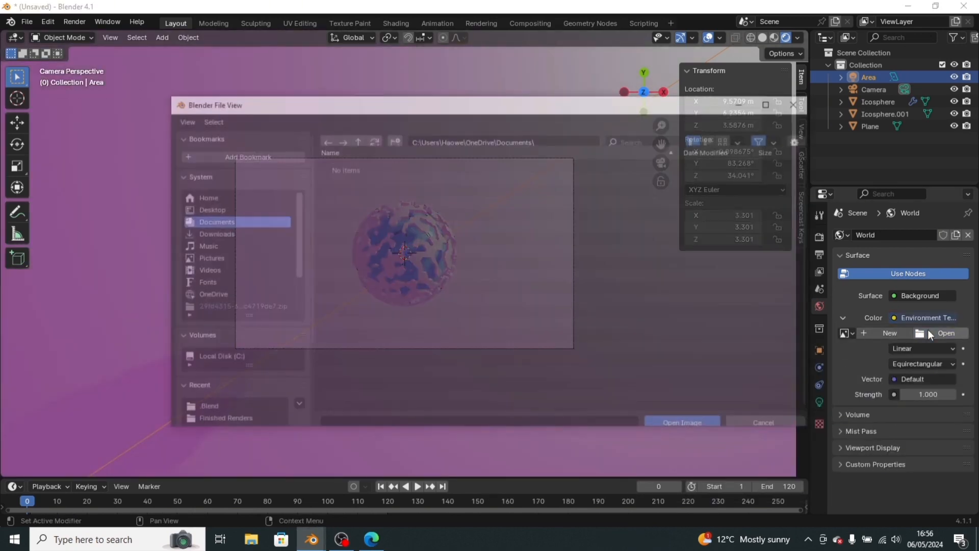
click(230, 218)
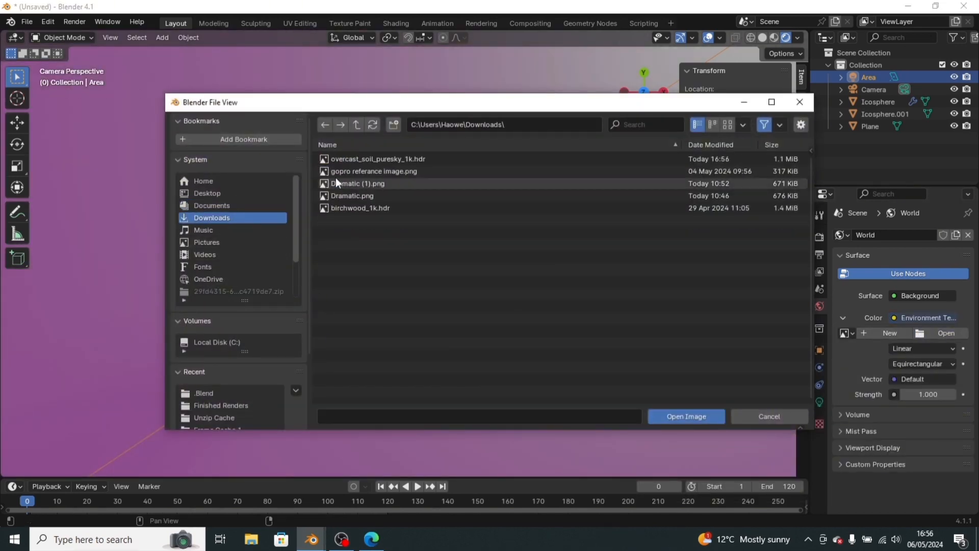
click(369, 159)
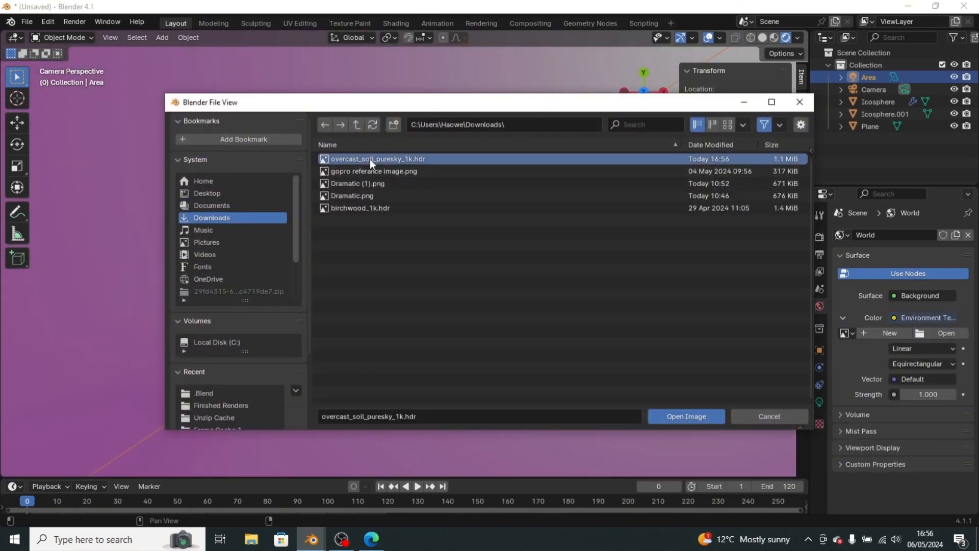
click(683, 414)
scroll(439, 323, up, 3)
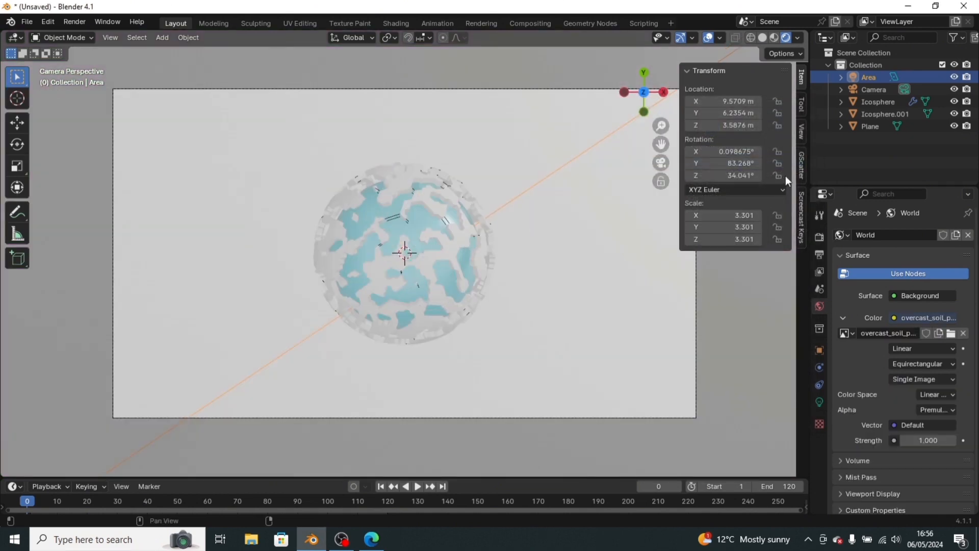
Change the scene's render engine to Cycles.
click(819, 238)
click(920, 236)
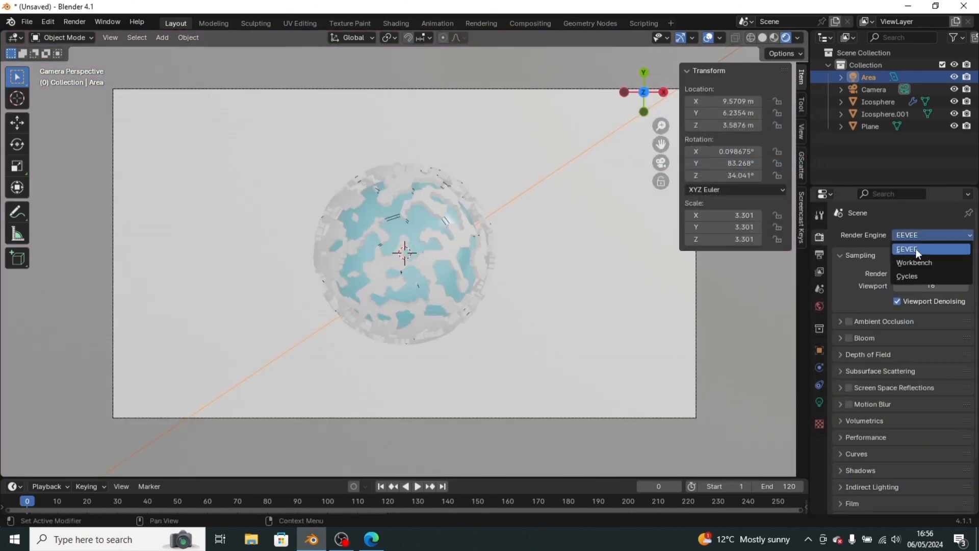
click(905, 279)
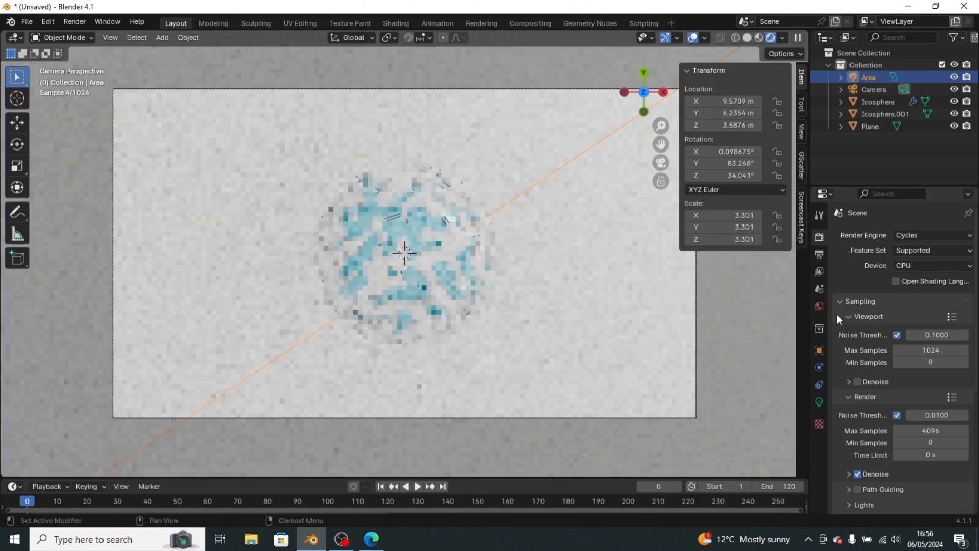
Set the world background strength to 0.4.
click(820, 306)
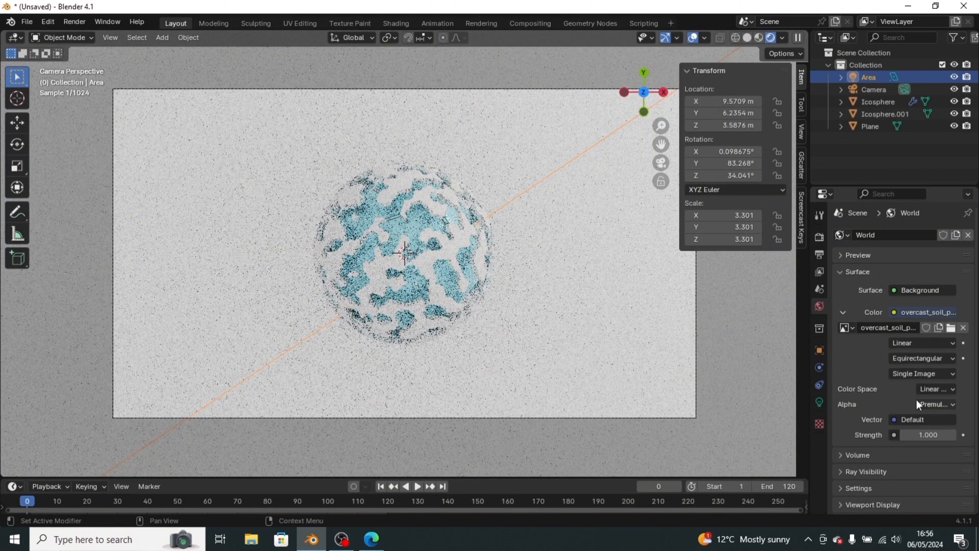
drag(936, 435, 927, 435)
click(937, 436)
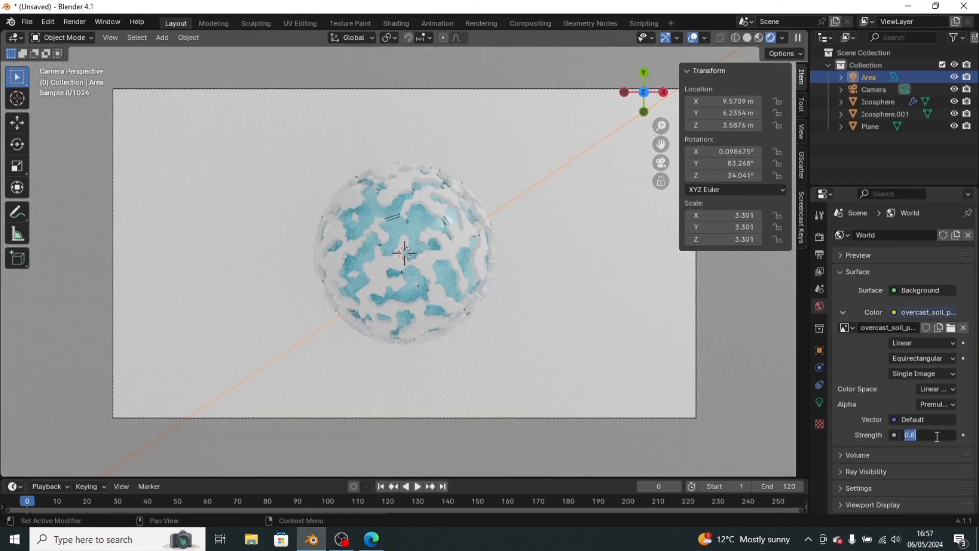
text(0.4)
key(Return)
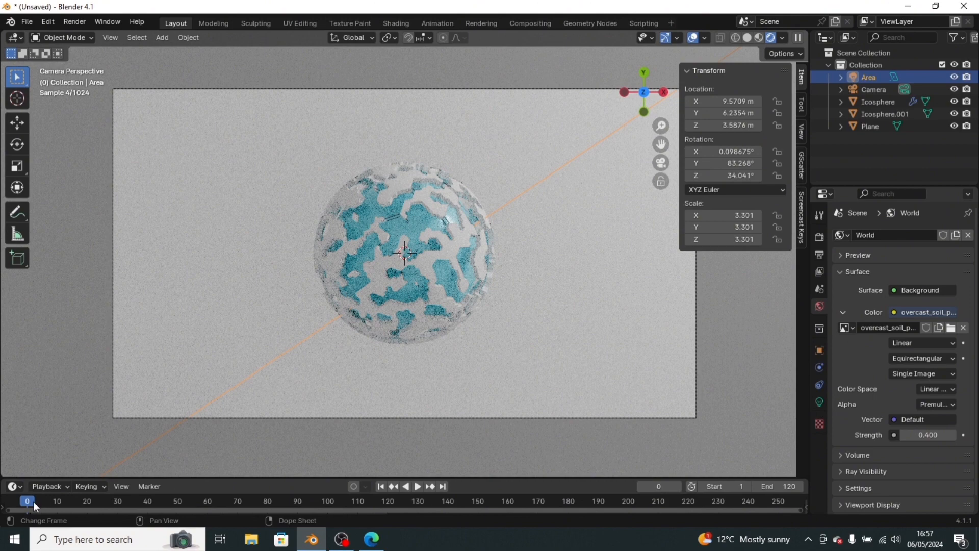
Play the shell animation briefly and move the current frame to 29.
key(space)
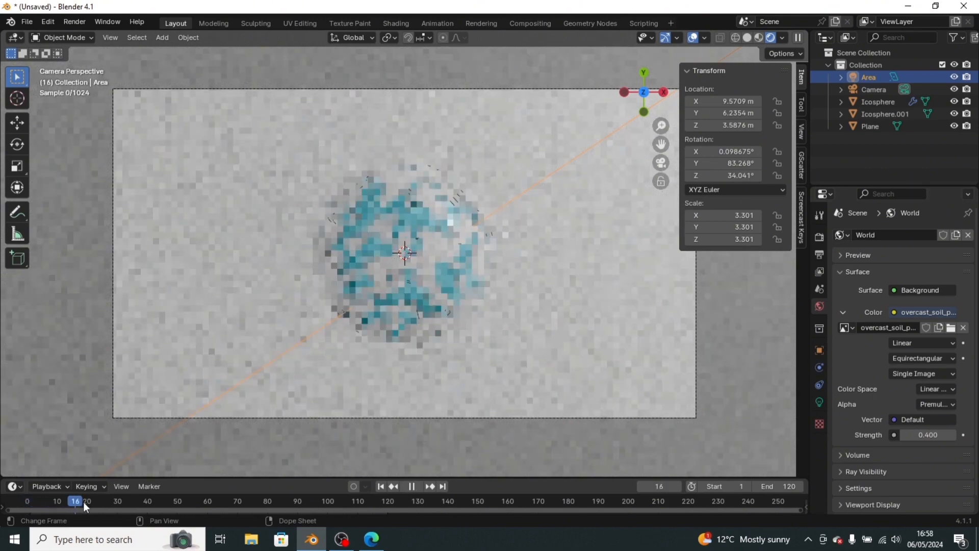
drag(84, 502, 113, 502)
Set the maximum render samples to 100 for the final render.
click(820, 236)
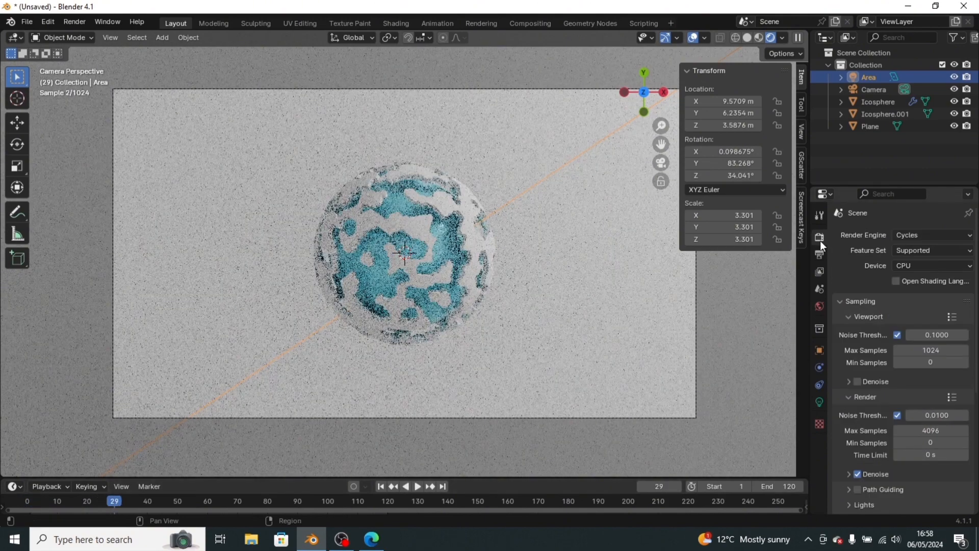
click(919, 432)
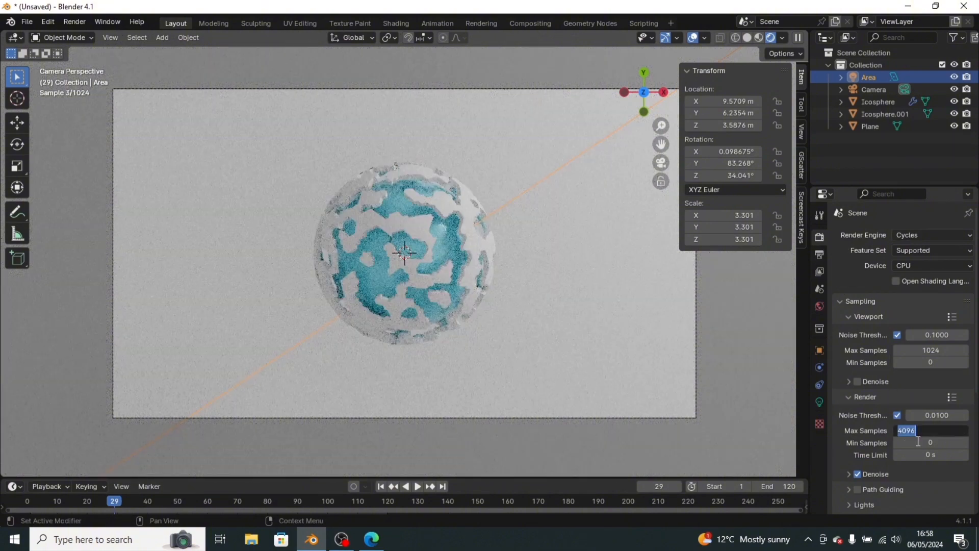
key(BackSpace)
text(100)
key(Return)
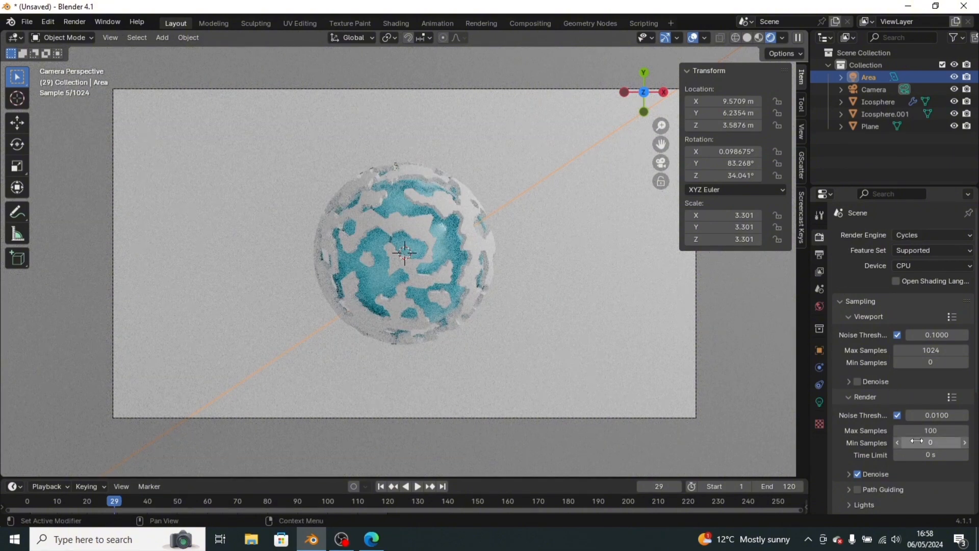
Render a still image of frame 29, inspect the shell and inner sphere up close, and close the render.
click(74, 22)
click(93, 35)
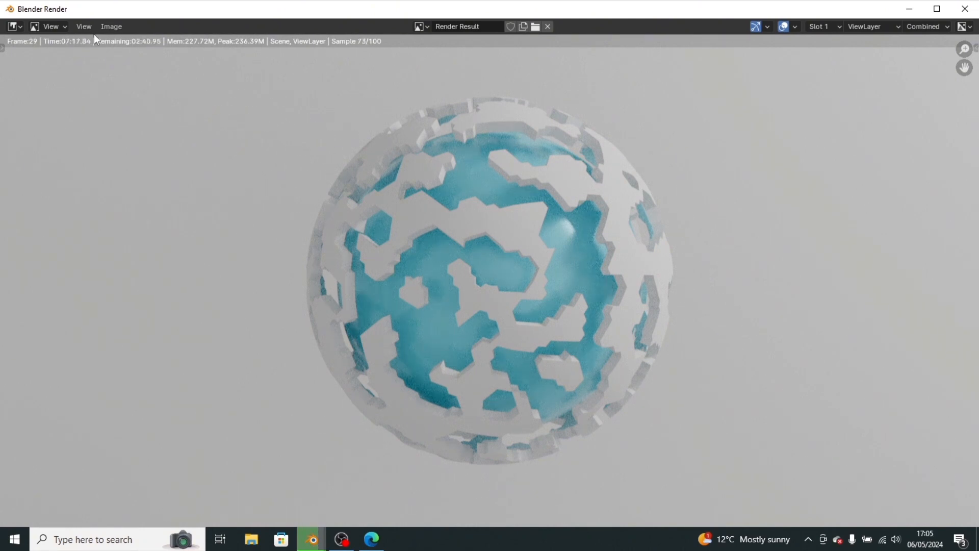
scroll(379, 245, up, 5)
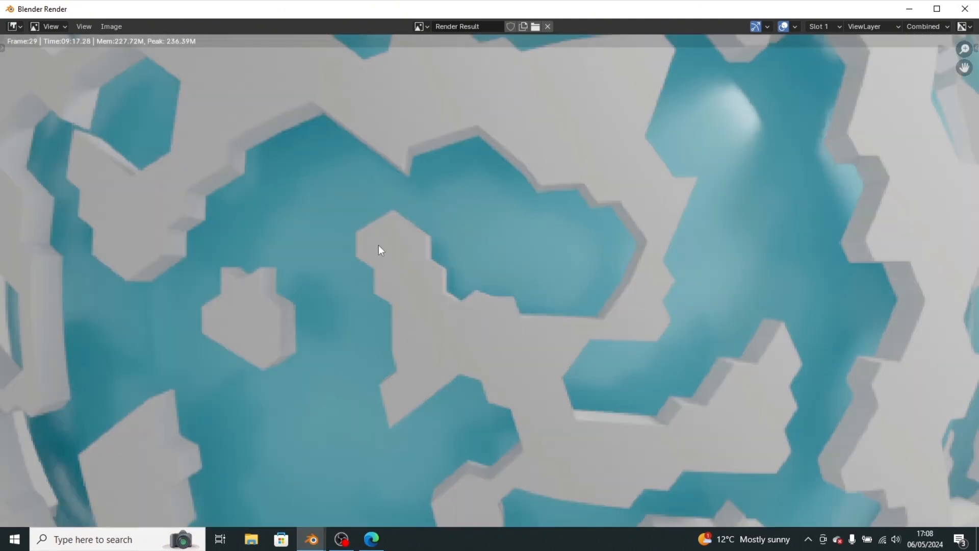
scroll(412, 256, down, 3)
scroll(424, 246, down, 4)
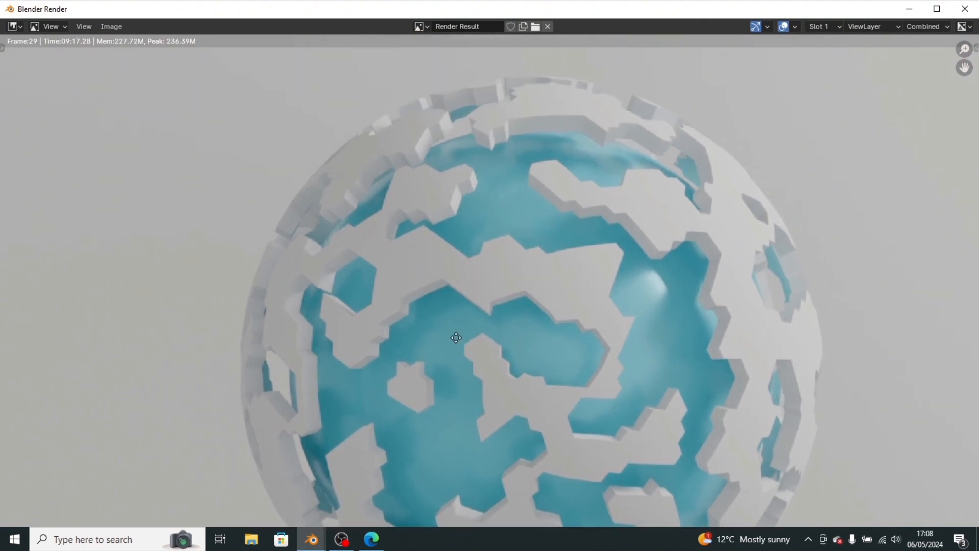
key(Escape)
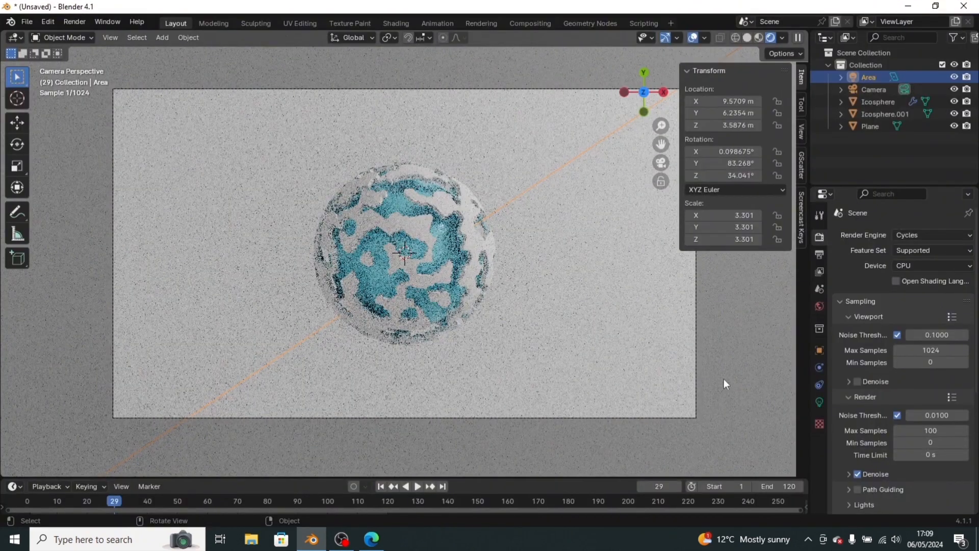
Browse for a new render output location and open the Blender Asset Library folder on the Desktop.
click(819, 255)
scroll(924, 316, down, 3)
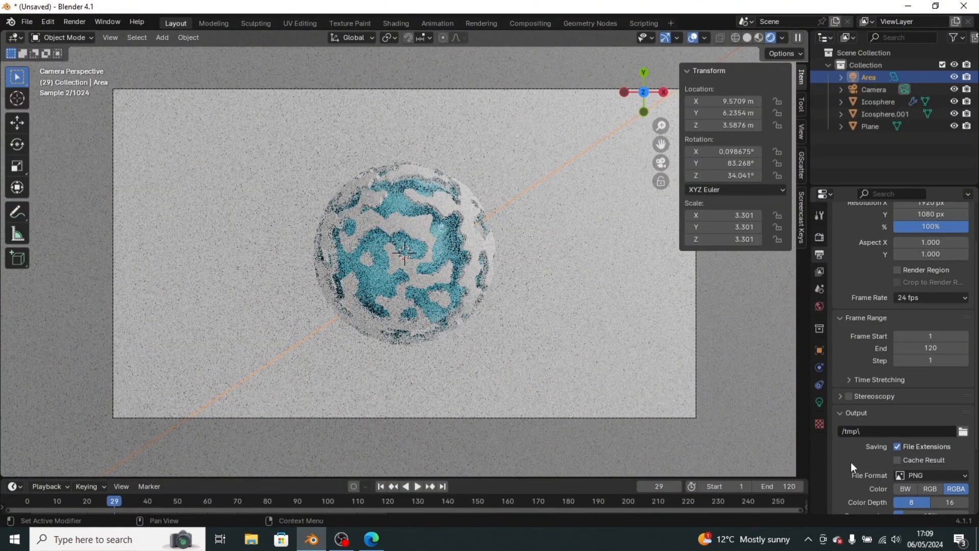
click(963, 431)
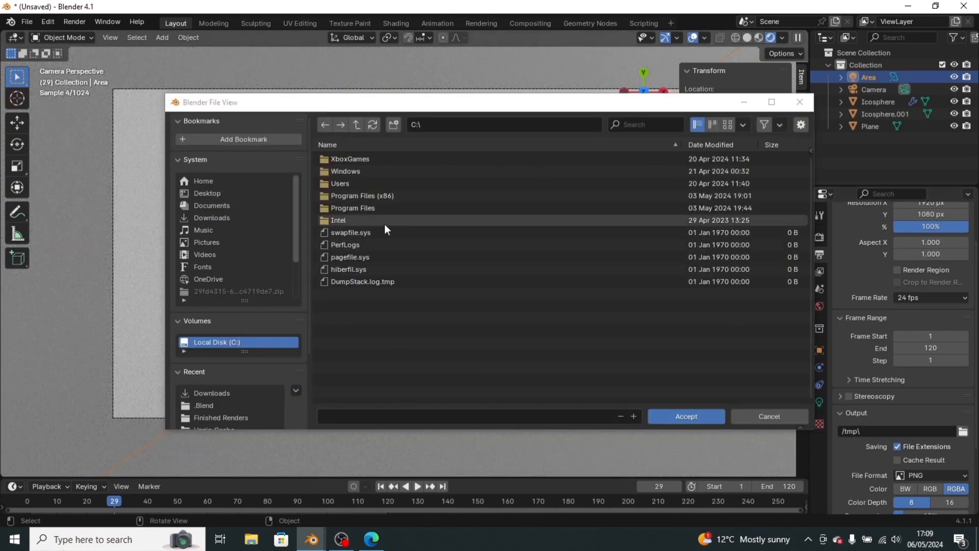
click(206, 190)
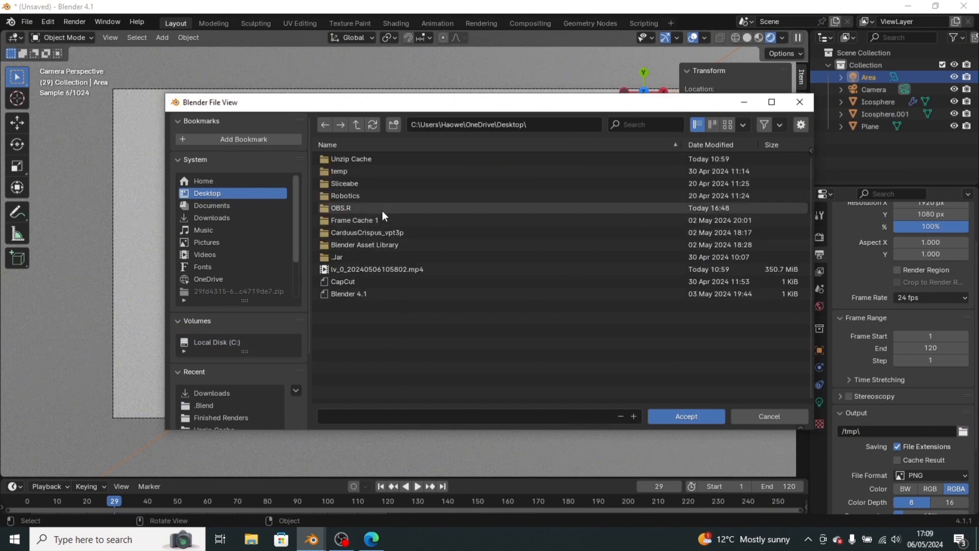
click(375, 246)
Create a new folder named Frame Cache 3 inside the Blender Asset Library folder.
right_click(401, 303)
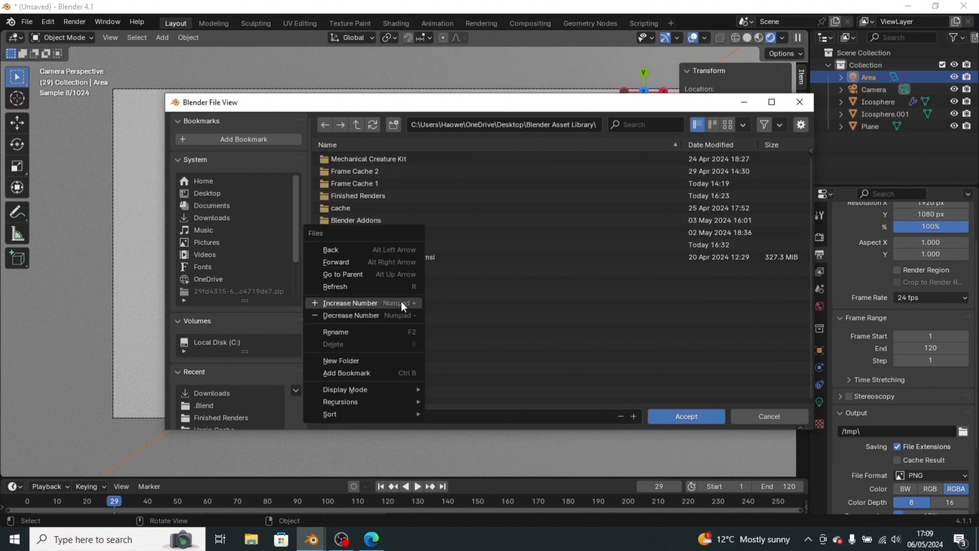
click(380, 361)
text(fRAME cACHE 3)
key(Left)
key(Left)
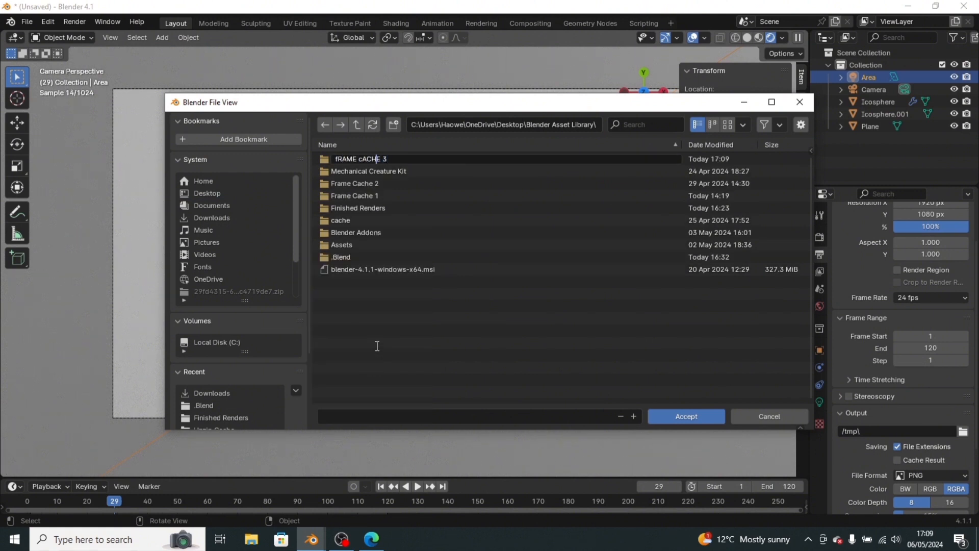
key(BackSpace)
key(BackSpace)
key(BackSpace)
key(BackSpace)
key(BackSpace)
key(BackSpace)
key(BackSpace)
key(BackSpace)
key(BackSpace)
key(BackSpace)
key(BackSpace)
text(Frame Cache 3)
key(Right)
key(Right)
key(BackSpace)
key(BackSpace)
click(514, 378)
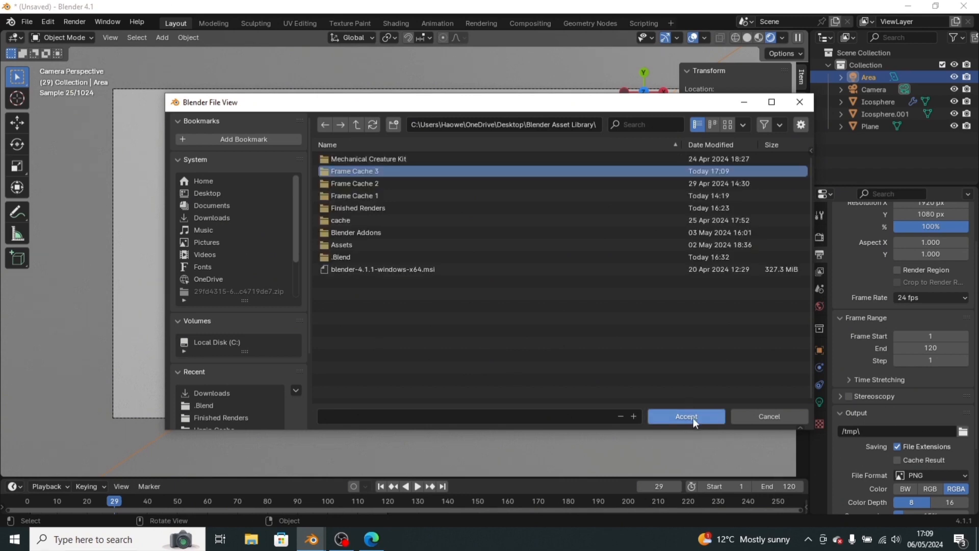
Accept the Frame Cache 3 folder as the render output path and return the timeline to frame 0.
click(693, 417)
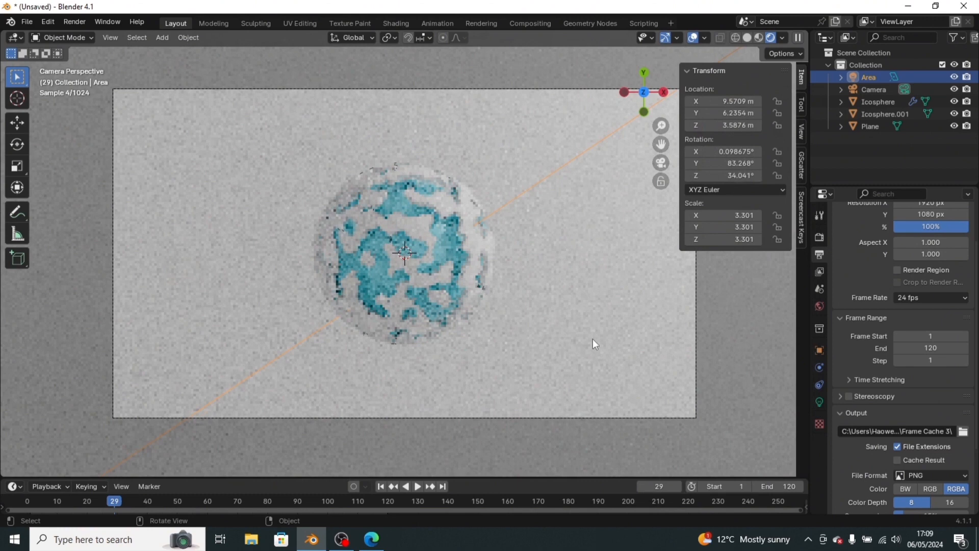
drag(111, 503, 10, 500)
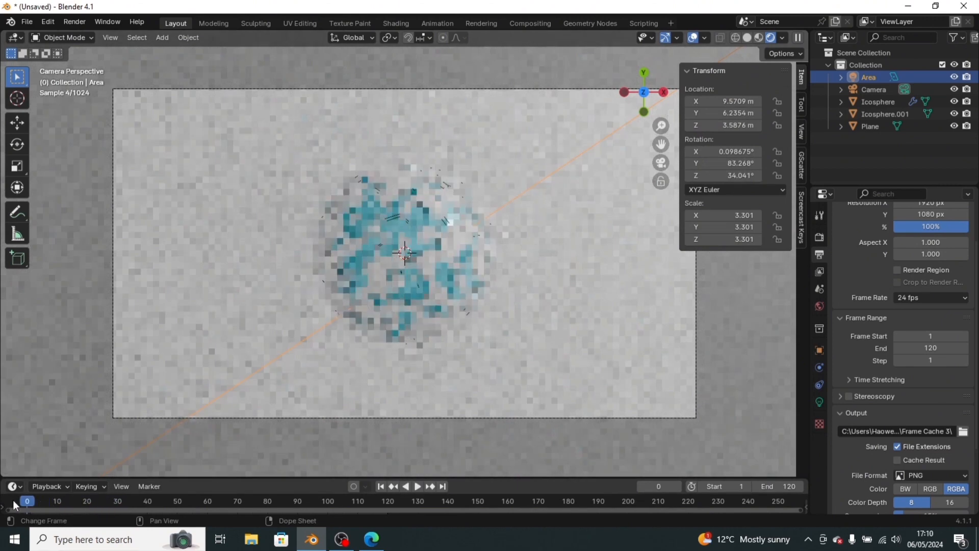